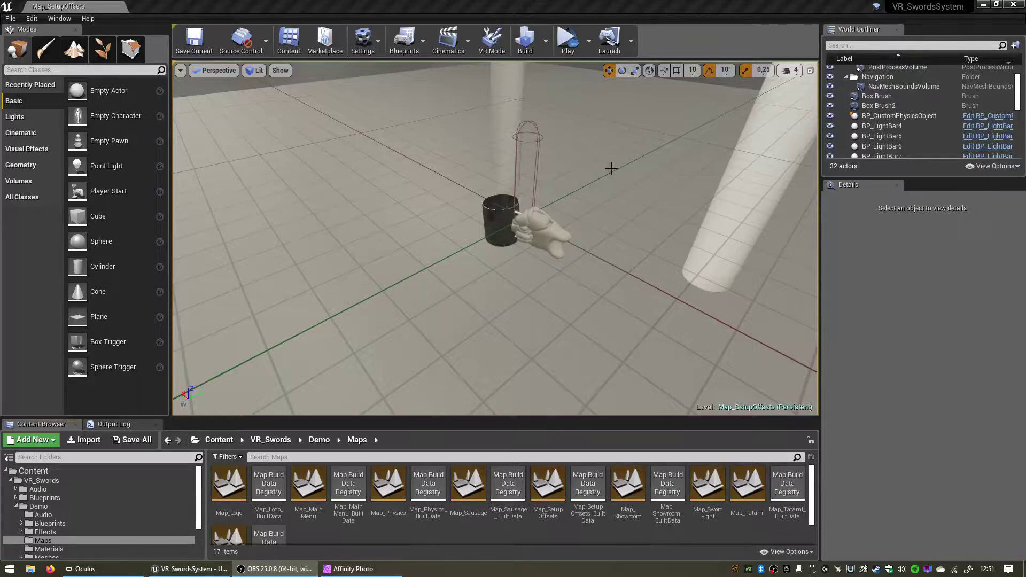
# Open the Map_SetupOffsets level from the Demo Maps folder and look at the object placed with the hand
pyautogui.click(61, 507)
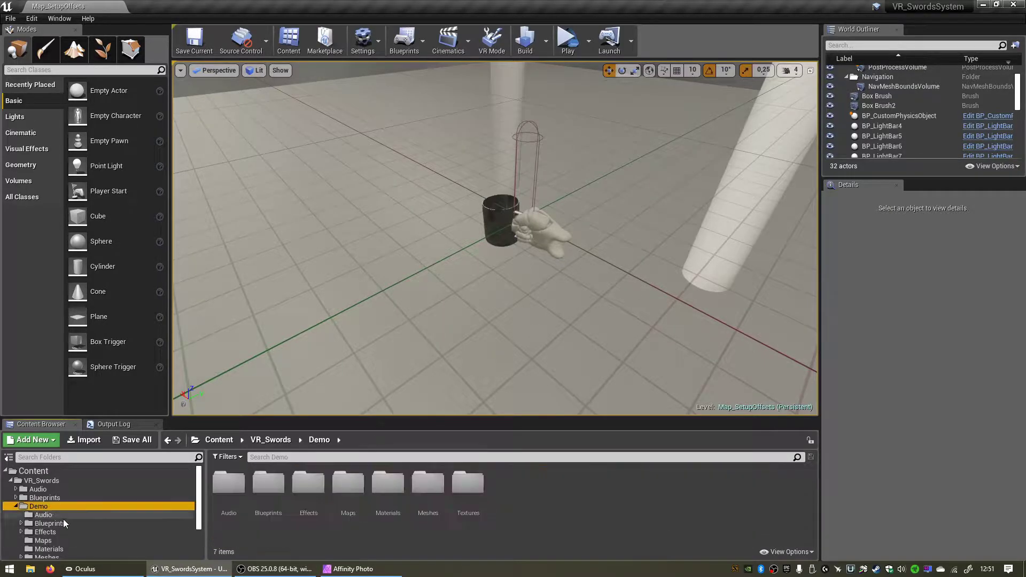
pyautogui.click(43, 541)
pyautogui.click(548, 497)
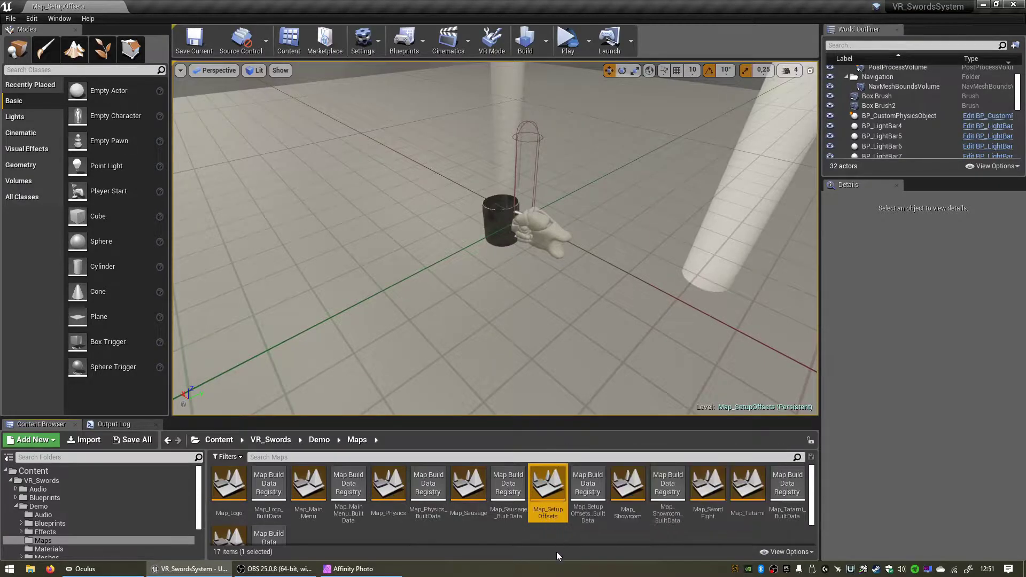
pyautogui.doubleClick(551, 488)
pyautogui.click(581, 384)
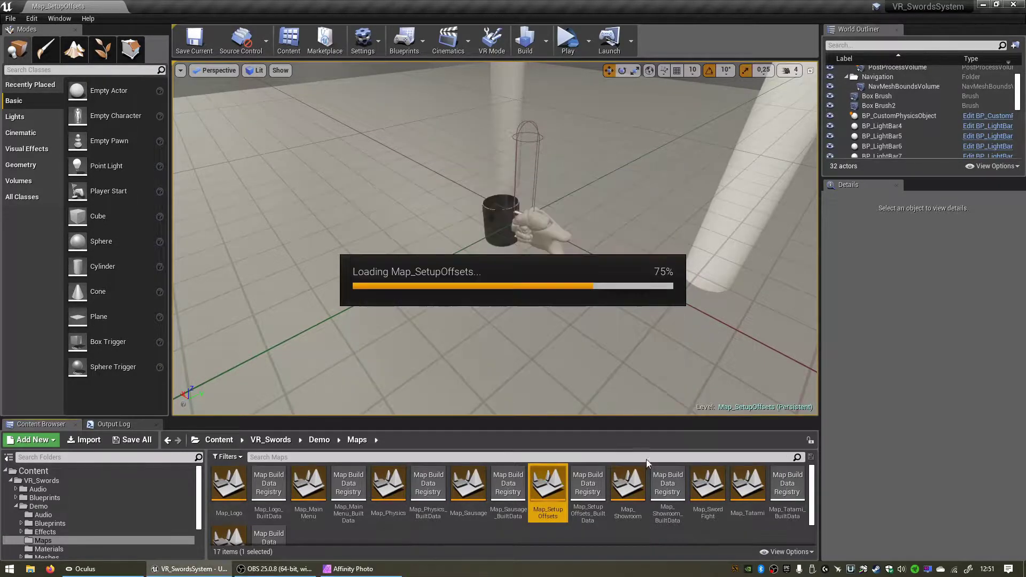
pyautogui.moveTo(428, 246); pyautogui.dragTo(444, 244, button='right')
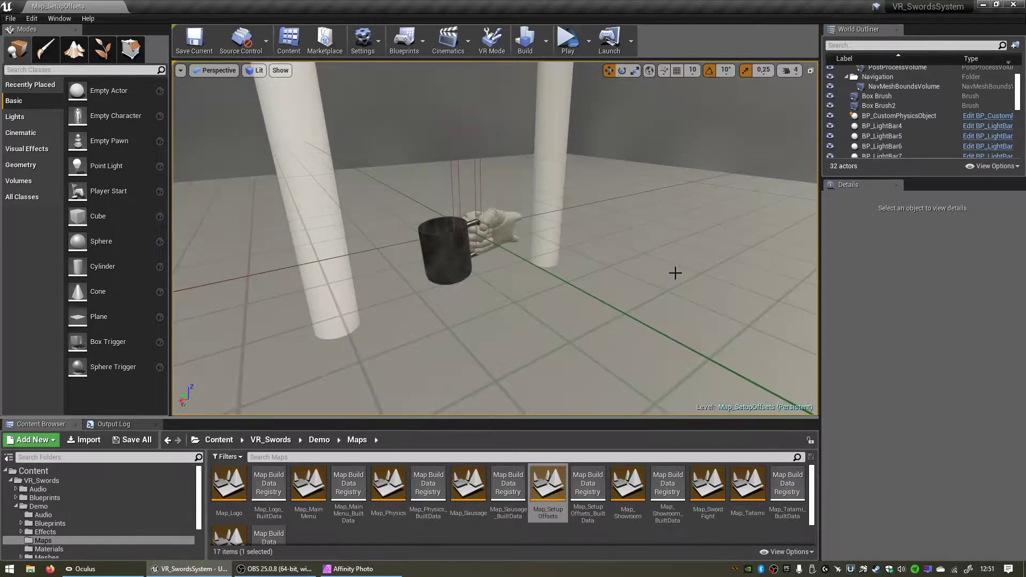
pyautogui.moveTo(677, 265); pyautogui.dragTo(670, 264, button='right')
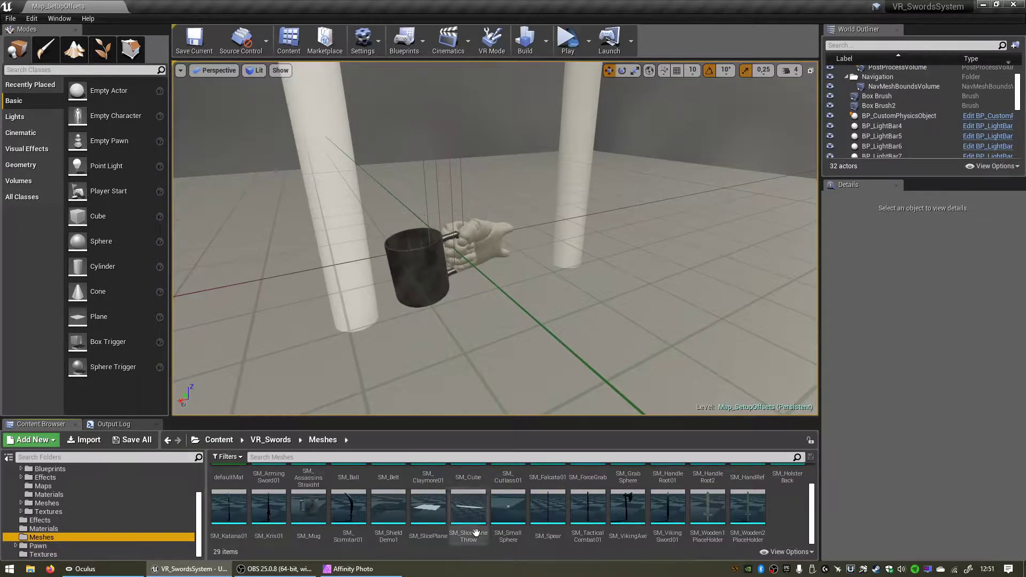
# Open the SM_ShieldDemo1 mesh and inspect the handle on the shield's underside
pyautogui.click(389, 511)
pyautogui.doubleClick(391, 506)
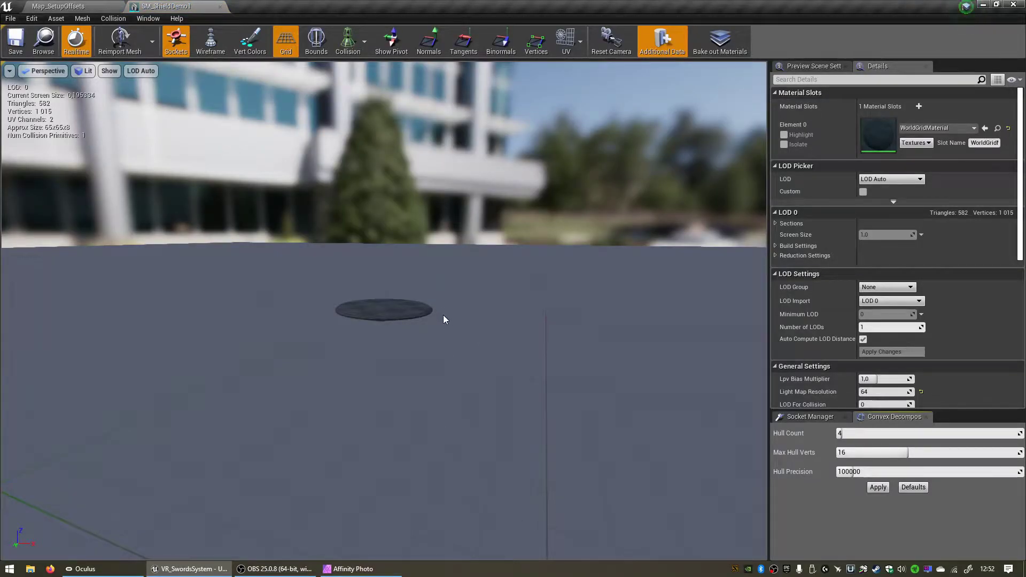
pyautogui.moveTo(443, 315); pyautogui.dragTo(534, 289, button='right')
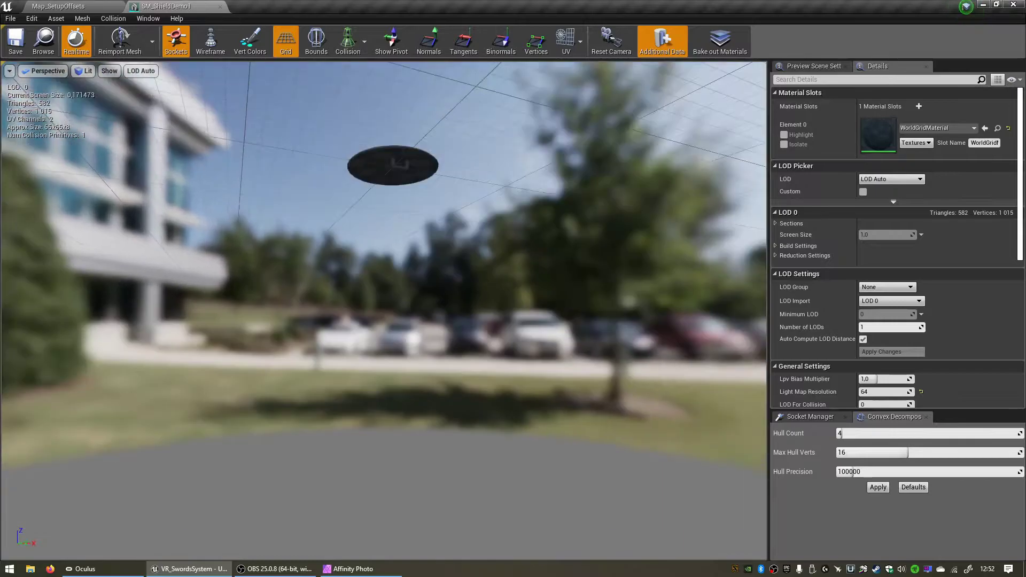
pyautogui.press('w')
pyautogui.moveTo(384, 364)
pyautogui.mouseDown(button='right')
pyautogui.moveTo(356, 326)
pyautogui.moveTo(460, 332)
pyautogui.moveTo(385, 364)
pyautogui.mouseUp(button='right')
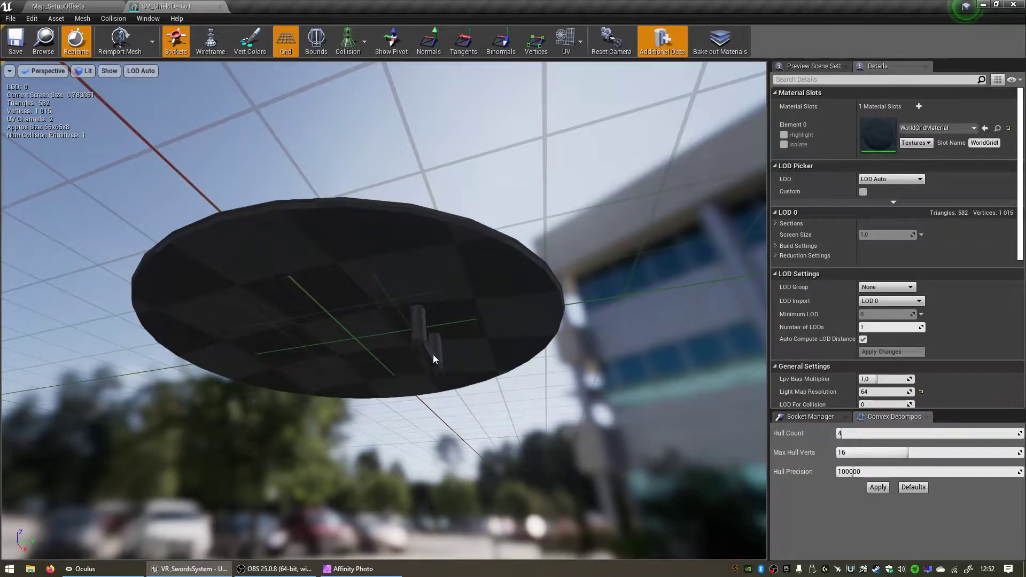
# Show the pivot of the shield mesh and examine where it lies relative to the disc and handle
pyautogui.click(395, 44)
pyautogui.moveTo(395, 214); pyautogui.dragTo(447, 320, button='right')
pyautogui.press('e')
pyautogui.moveTo(356, 289); pyautogui.dragTo(356, 297)
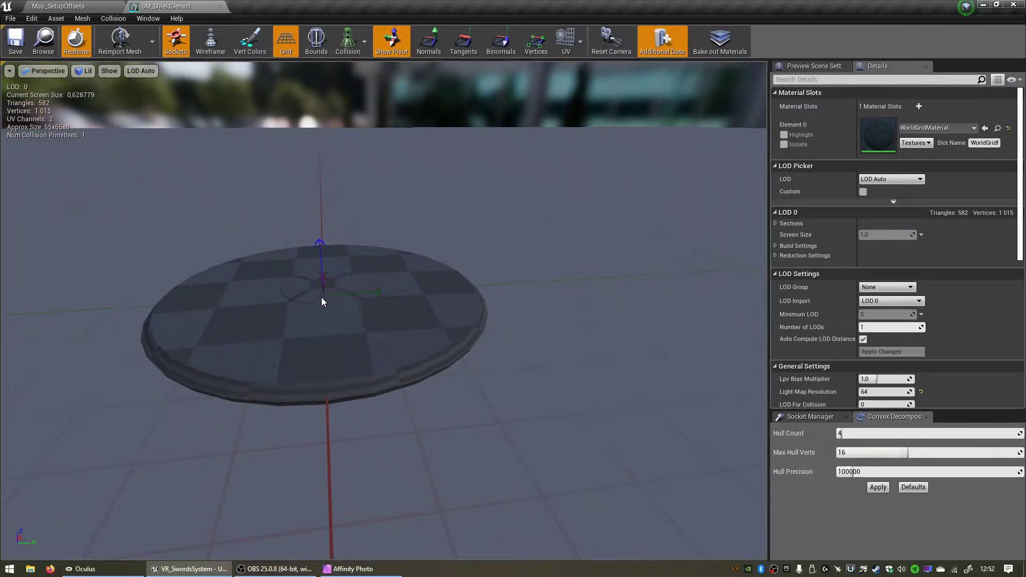
pyautogui.moveTo(459, 343)
pyautogui.mouseDown(button='right')
pyautogui.moveTo(443, 326)
pyautogui.moveTo(459, 344)
pyautogui.mouseUp(button='right')
pyautogui.press('q')
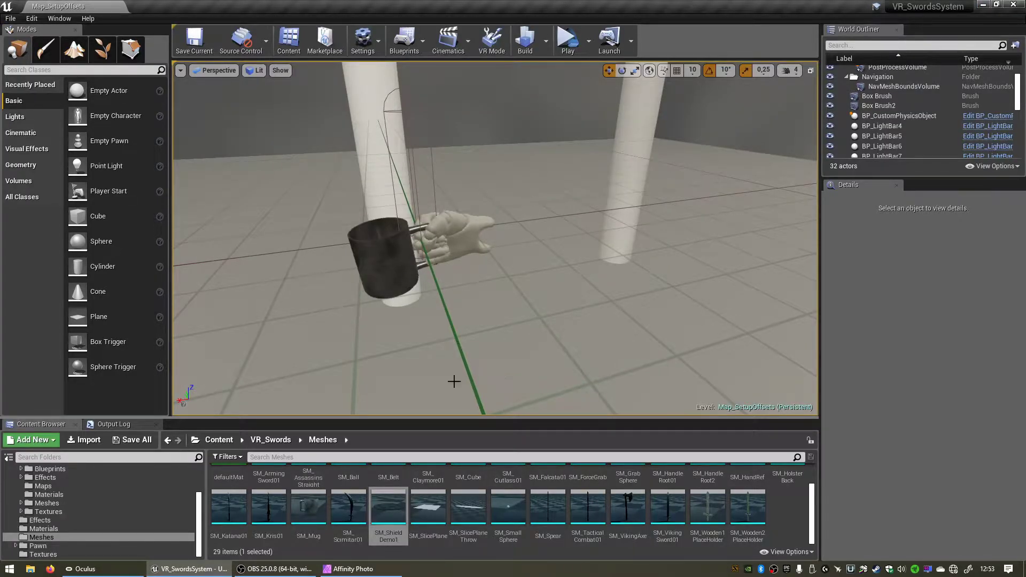
# Assign SM_ShieldDemo1 as the Custom Mesh of BP_CustomPhysicsObject in the level
pyautogui.click(481, 254)
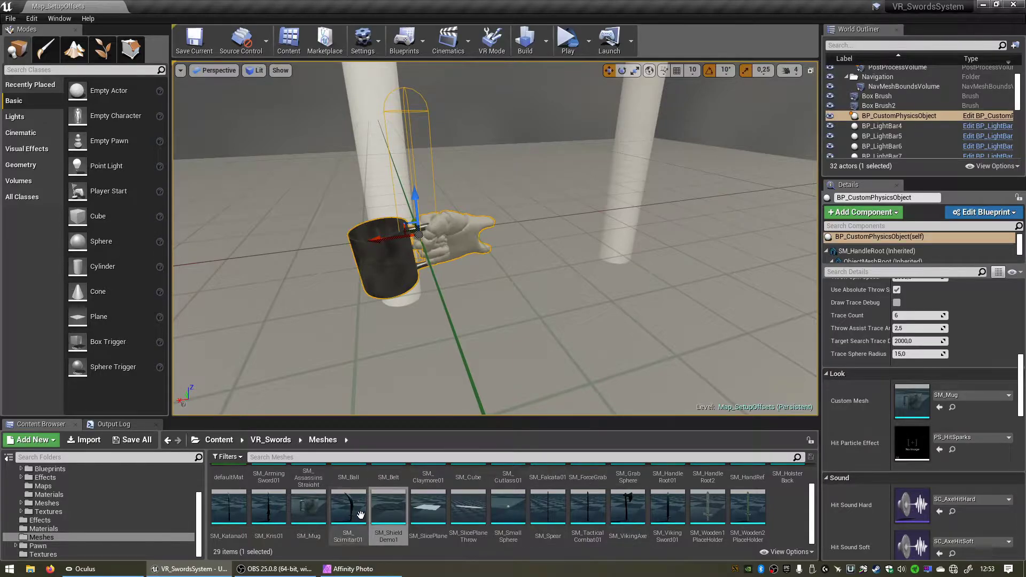
pyautogui.click(391, 509)
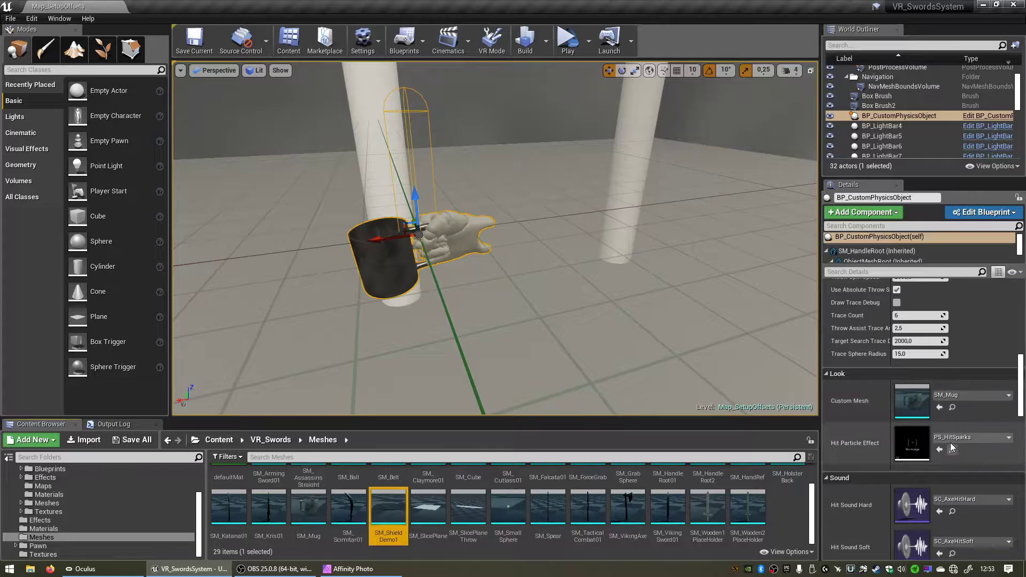
pyautogui.click(939, 407)
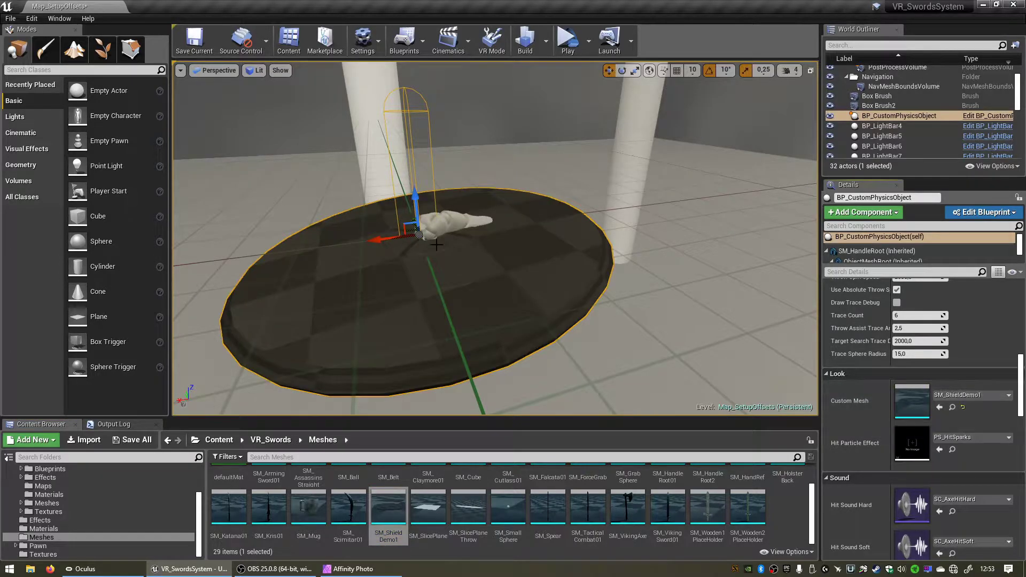
pyautogui.moveTo(639, 303)
pyautogui.keyDown('alt'); pyautogui.mouseDown()
pyautogui.moveTo(596, 293)
pyautogui.moveTo(636, 241)
pyautogui.moveTo(657, 268)
pyautogui.moveTo(641, 302)
pyautogui.mouseUp(); pyautogui.keyUp('alt')
# Show the hand reference and roughly position the shield at Offset X about -13.43, Y 0.81, and Rotation X 96, Y 67, Z 5.29
pyautogui.scroll(-5, 872, 387)
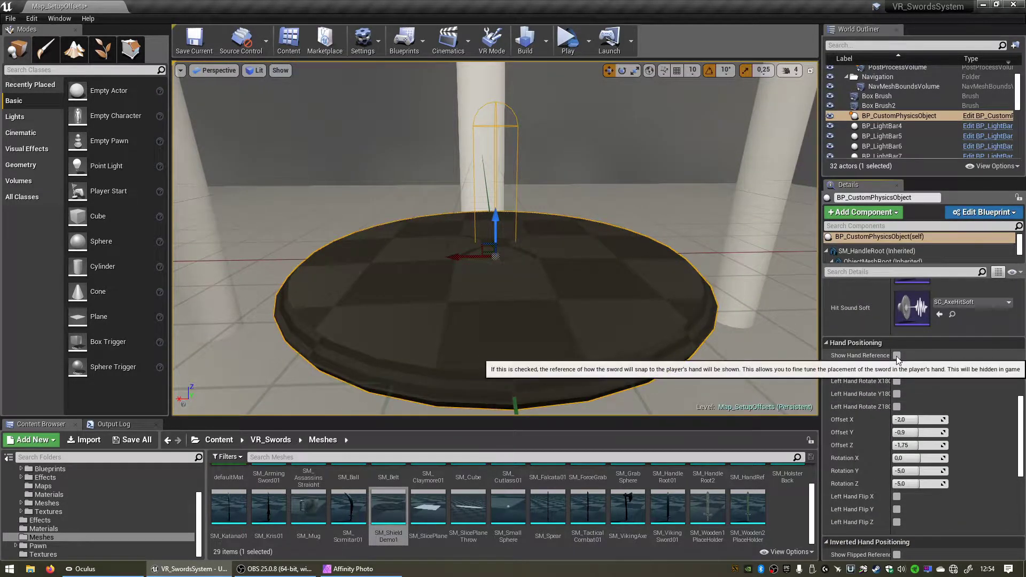
pyautogui.click(897, 355)
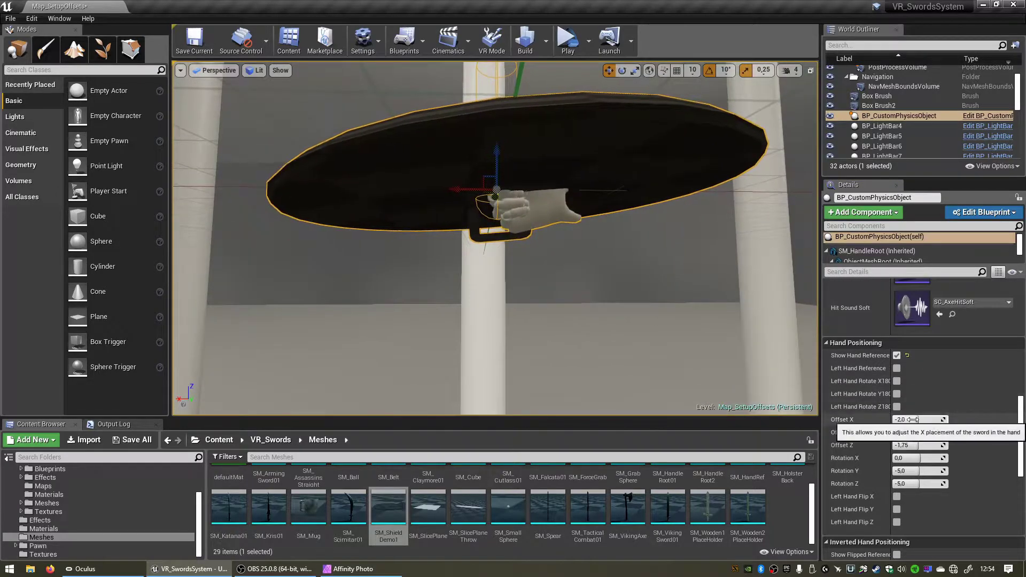
pyautogui.moveTo(910, 420); pyautogui.dragTo(921, 421)
pyautogui.moveTo(909, 458); pyautogui.dragTo(924, 462)
pyautogui.moveTo(929, 420); pyautogui.dragTo(907, 420)
pyautogui.moveTo(920, 471); pyautogui.dragTo(932, 472)
pyautogui.moveTo(918, 433); pyautogui.dragTo(925, 433)
pyautogui.moveTo(919, 485); pyautogui.dragTo(921, 485)
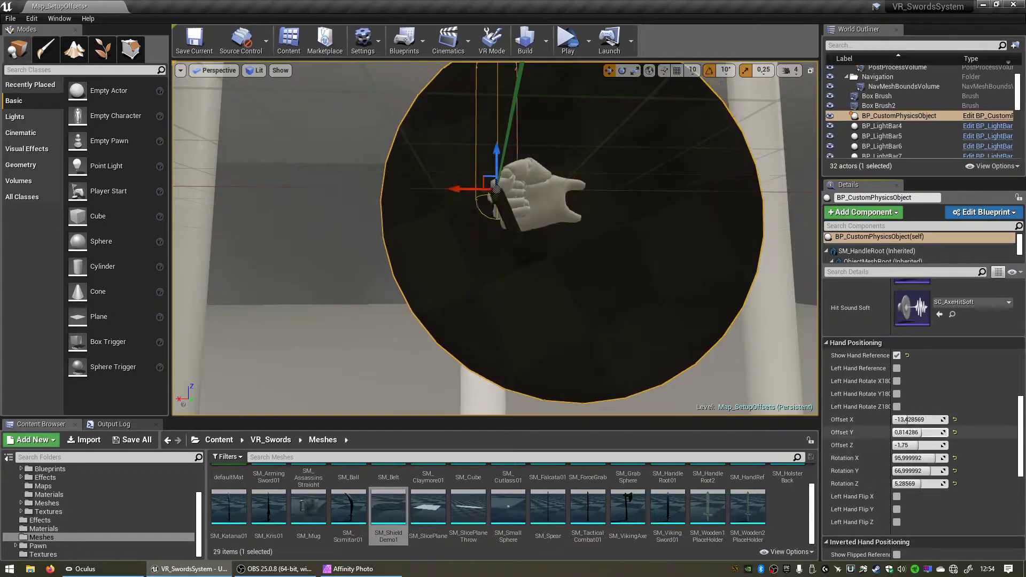
# Fine-tune the shield's grip to Offset X about -14.57, Offset Y 3.67, Offset Z -0.61 and Rotation Y 80.71
pyautogui.moveTo(918, 446); pyautogui.dragTo(927, 433)
pyautogui.moveTo(686, 321); pyautogui.dragTo(686, 366, button='right')
pyautogui.moveTo(907, 420); pyautogui.dragTo(906, 421)
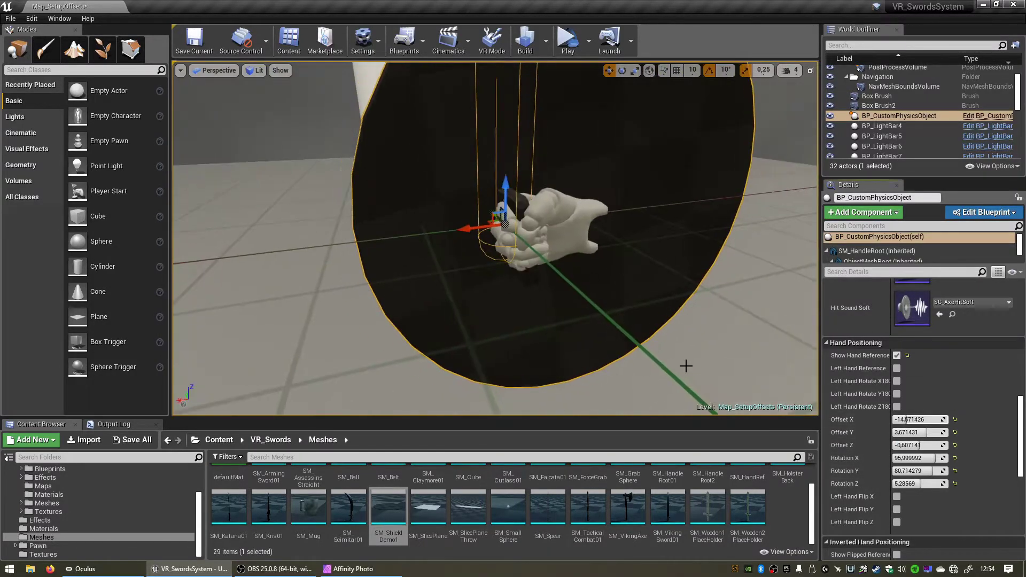
# Play the level in VR preview to check how the shield sits in the hand, and stop the preview
pyautogui.click(569, 46)
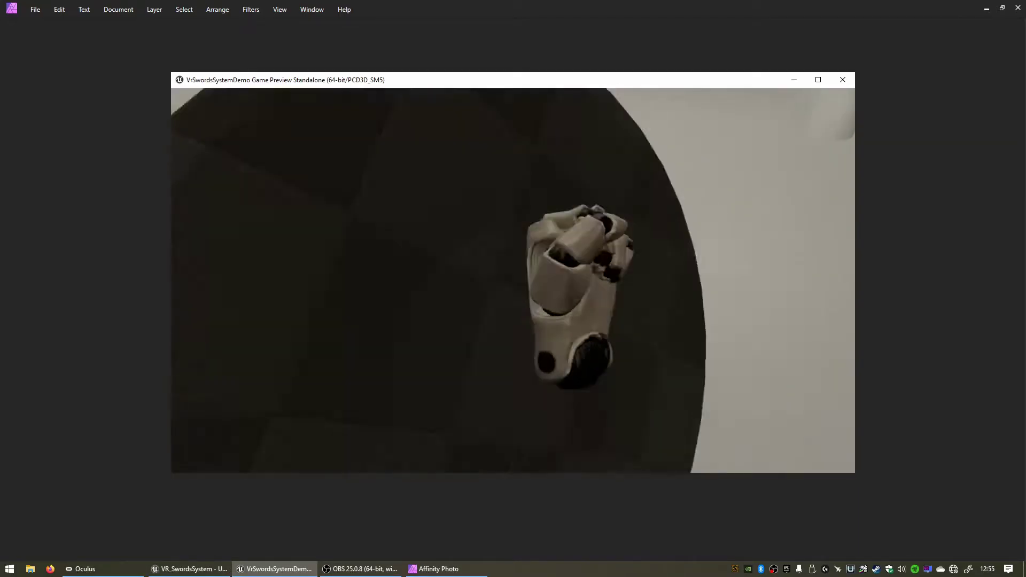
pyautogui.press('Escape')
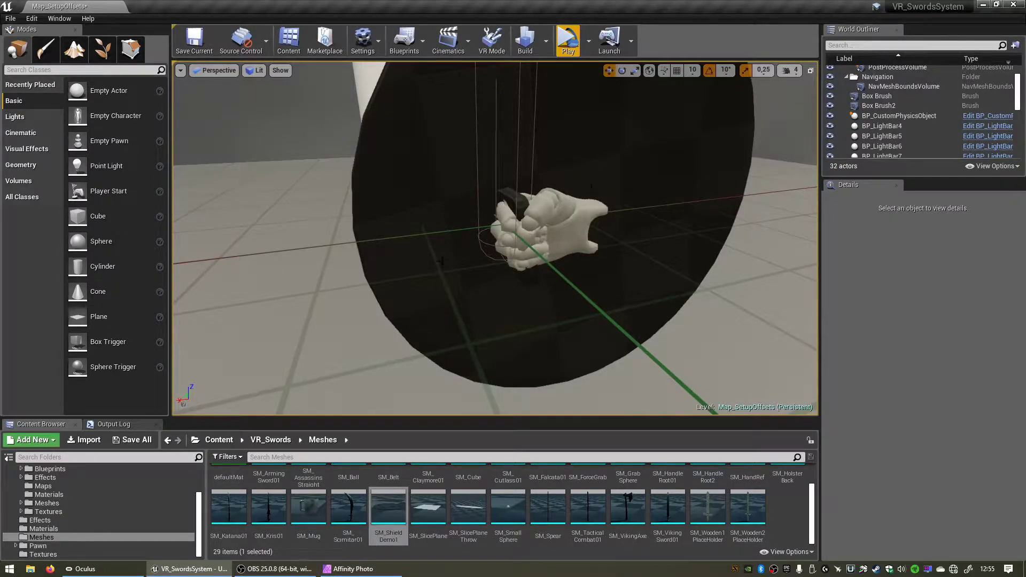
# Show the left-hand reference on the shield object and try the Left Hand Rotate X180 option
pyautogui.click(620, 327)
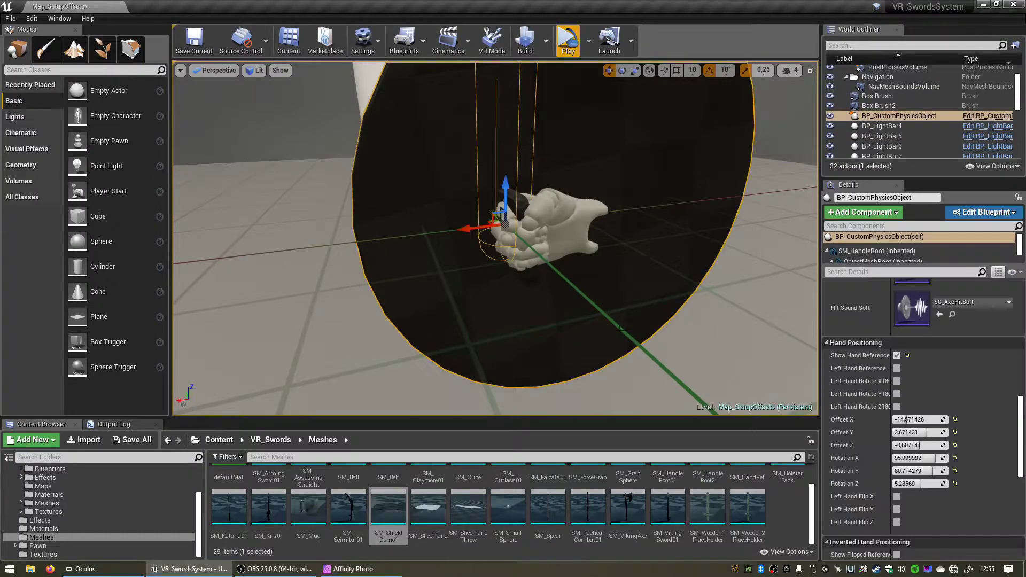
pyautogui.click(897, 368)
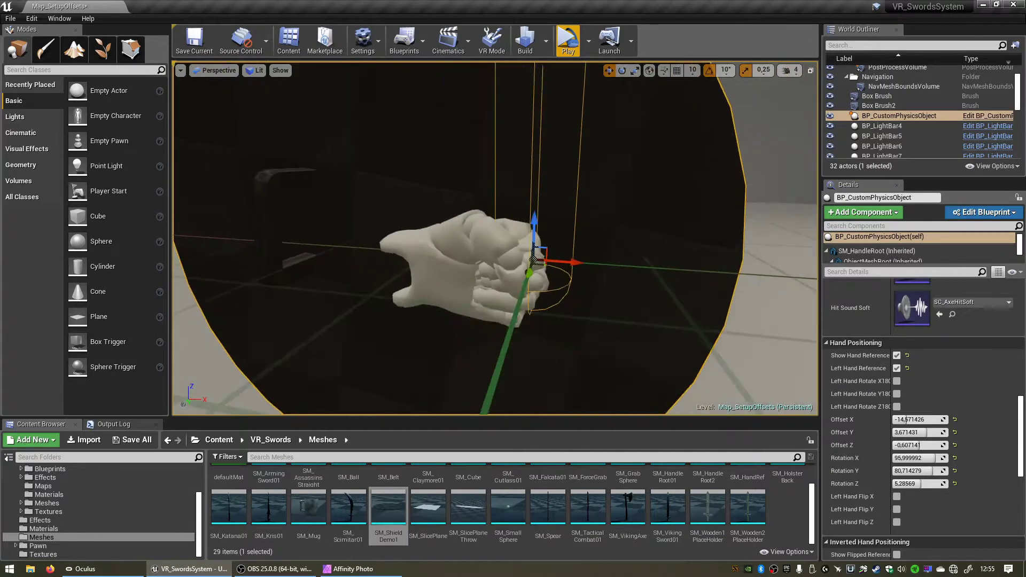
pyautogui.moveTo(495, 238); pyautogui.dragTo(465, 223, button='right')
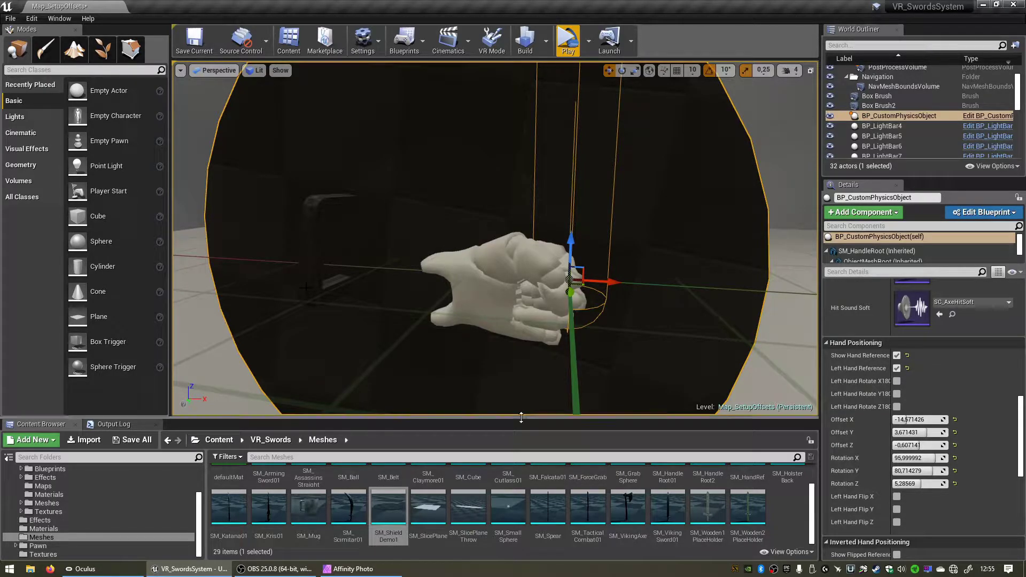
pyautogui.click(896, 380)
pyautogui.moveTo(588, 262); pyautogui.dragTo(535, 266, button='right')
pyautogui.click(897, 381)
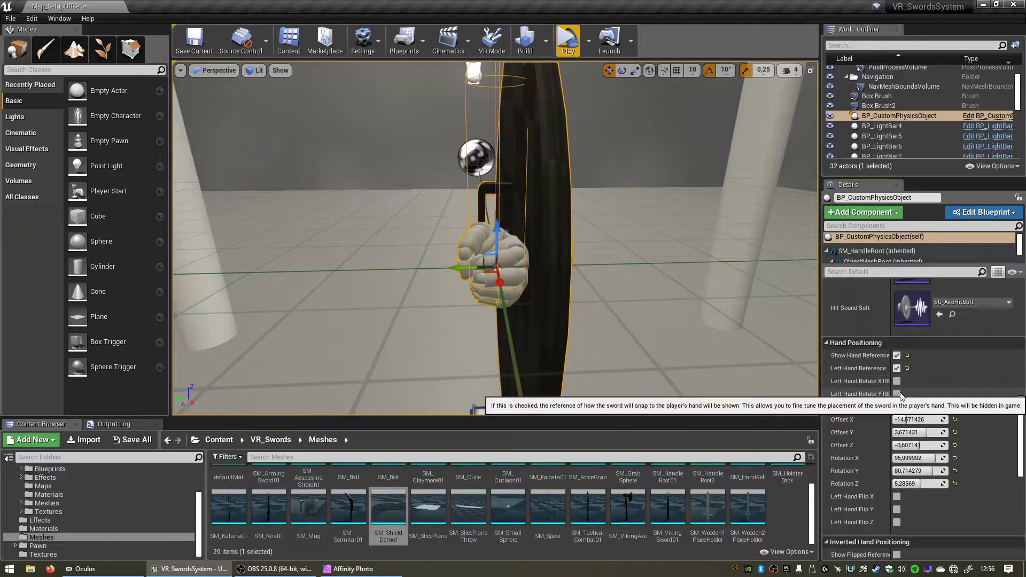
# Try the Left Hand Rotate Y180 option on the shield, and turn off both it and the left-hand reference
pyautogui.click(897, 395)
pyautogui.moveTo(653, 275); pyautogui.dragTo(756, 314, button='right')
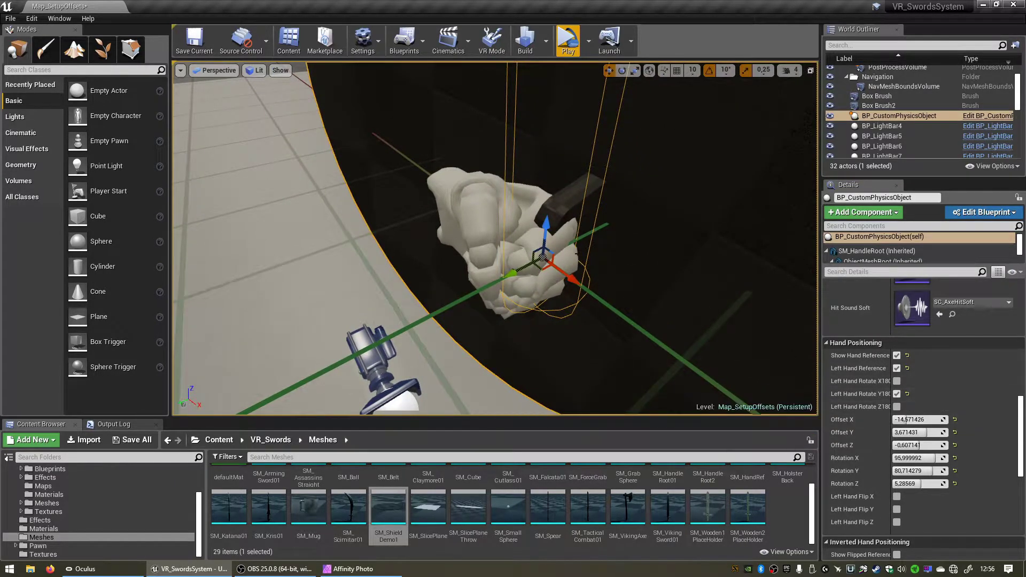
pyautogui.moveTo(669, 272); pyautogui.dragTo(668, 318, button='right')
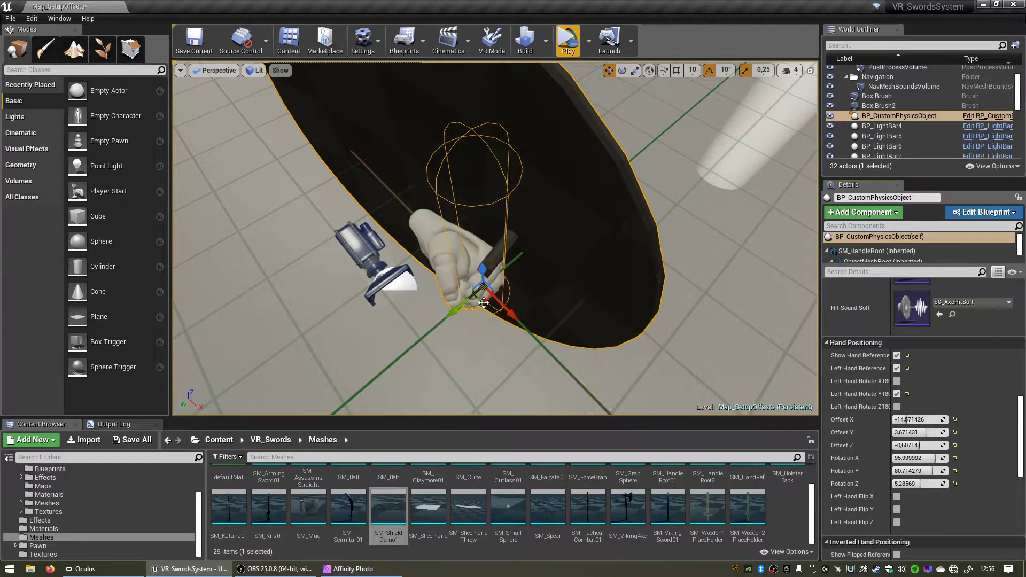
pyautogui.click(897, 394)
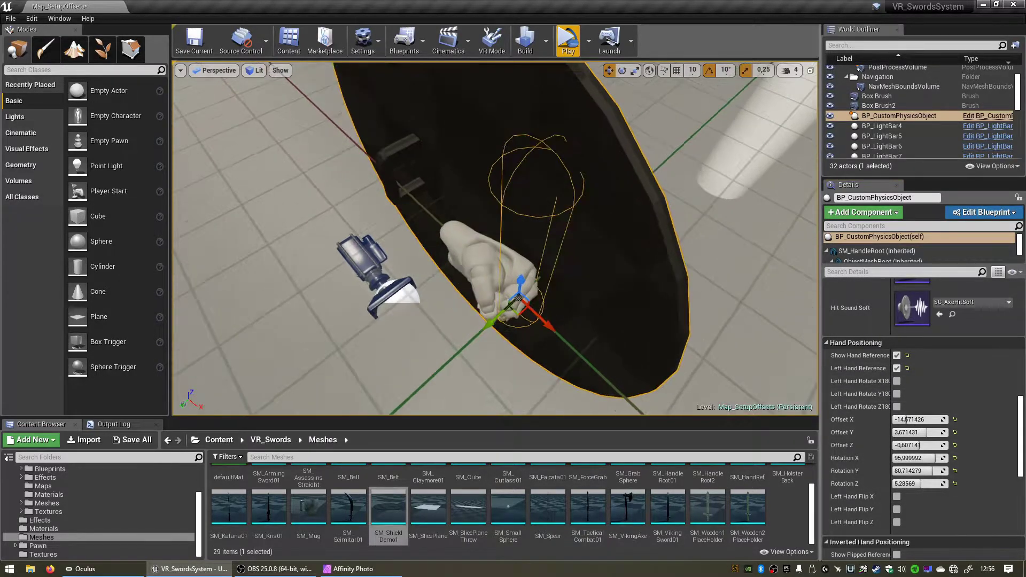
pyautogui.click(897, 368)
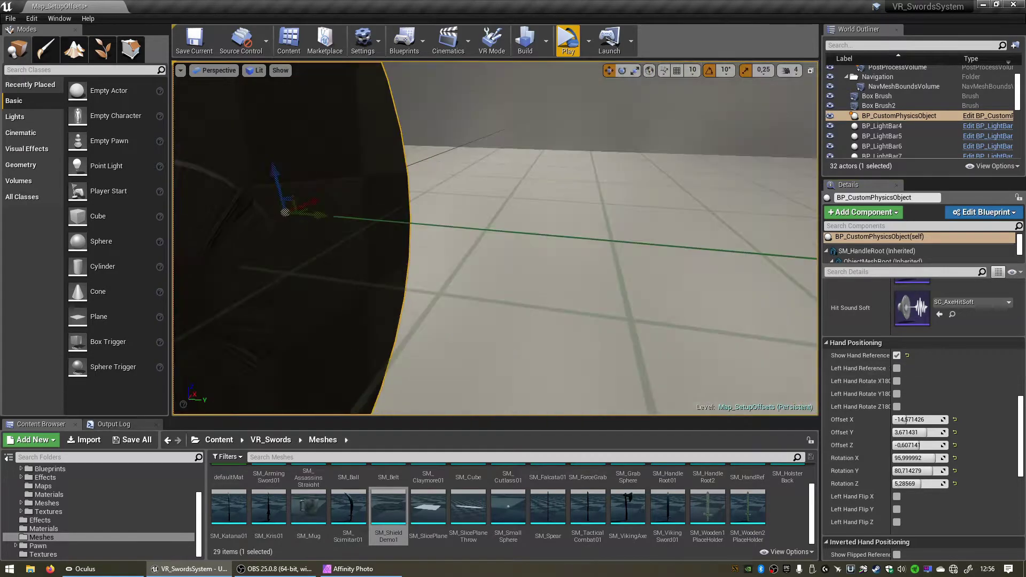
# Restore SM_Mug as the Custom Mesh and reset Offset X, Y, Z and Rotation X, Y to their defaults
pyautogui.scroll(3, 967, 408)
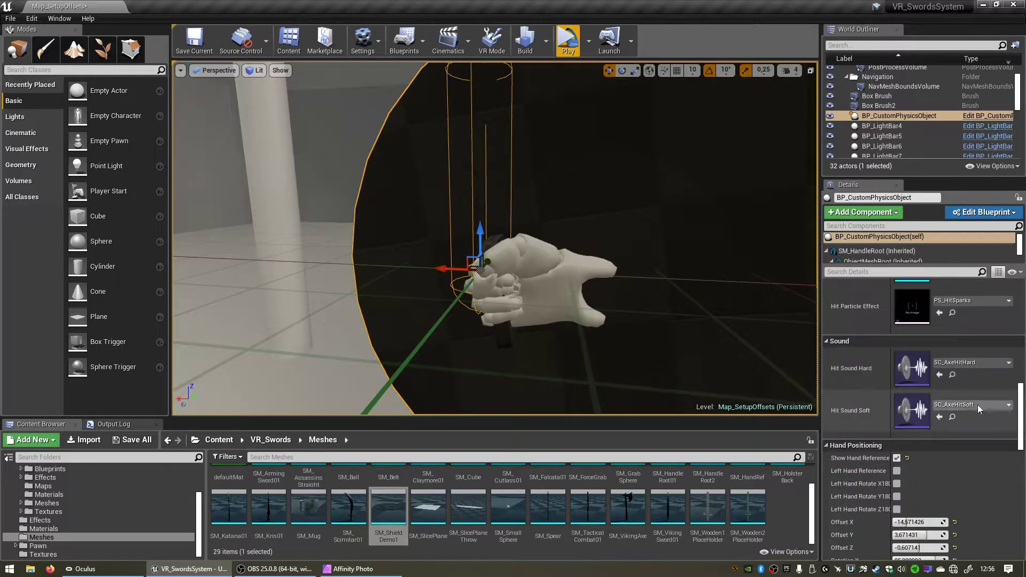
pyautogui.scroll(5, 978, 405)
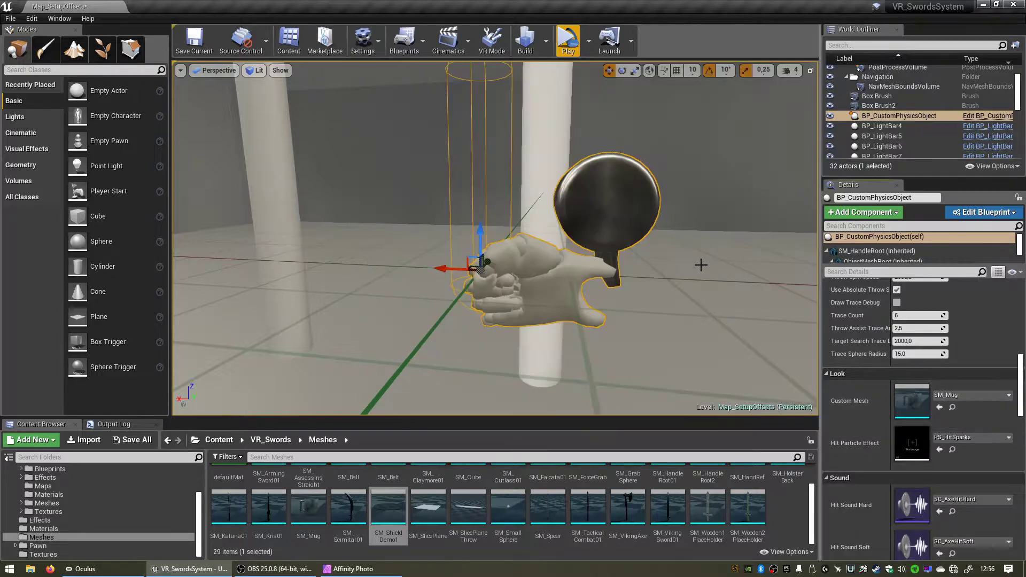
pyautogui.scroll(-8, 858, 354)
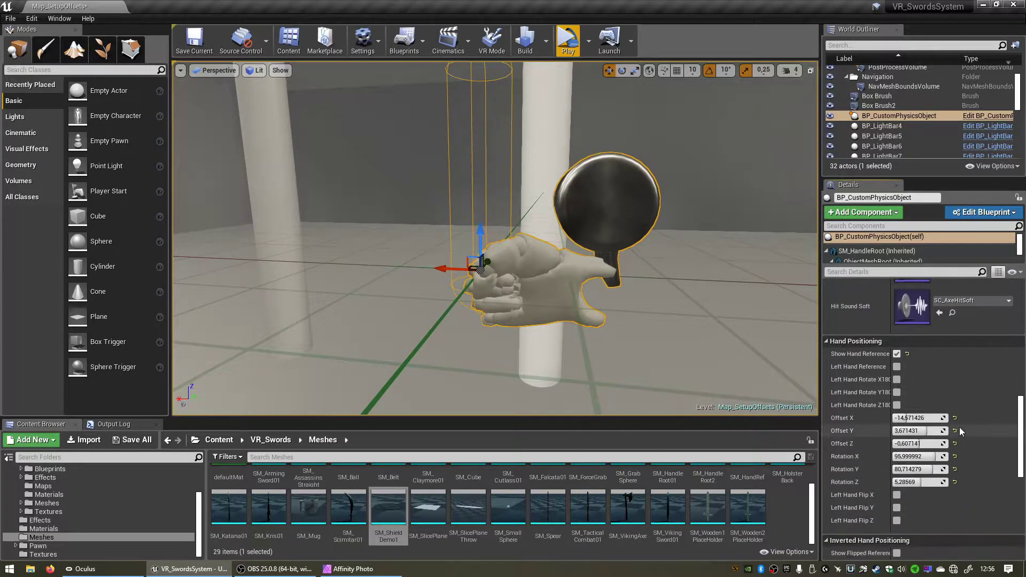
pyautogui.click(955, 431)
pyautogui.click(955, 413)
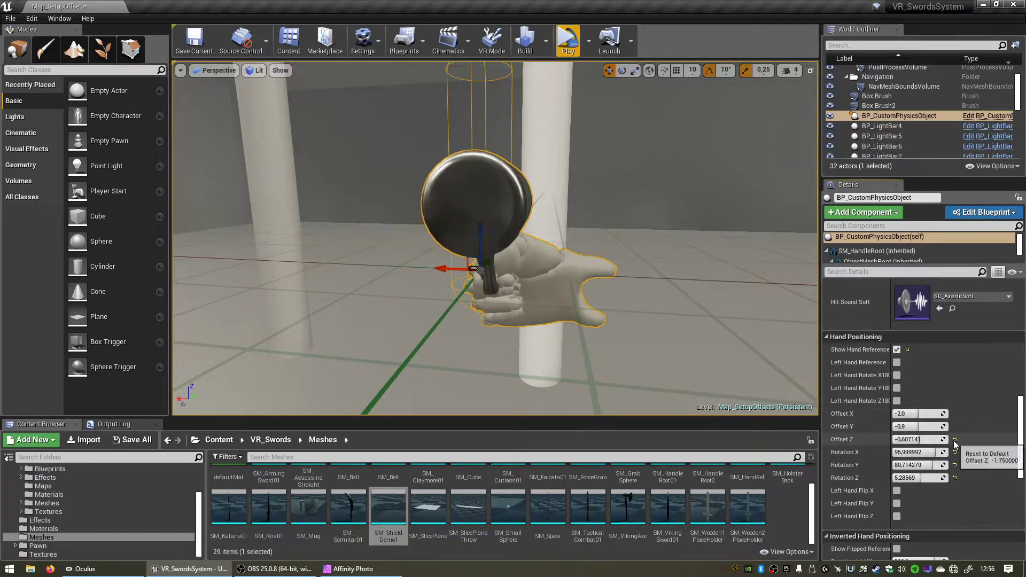
pyautogui.click(955, 439)
pyautogui.click(955, 453)
pyautogui.click(956, 465)
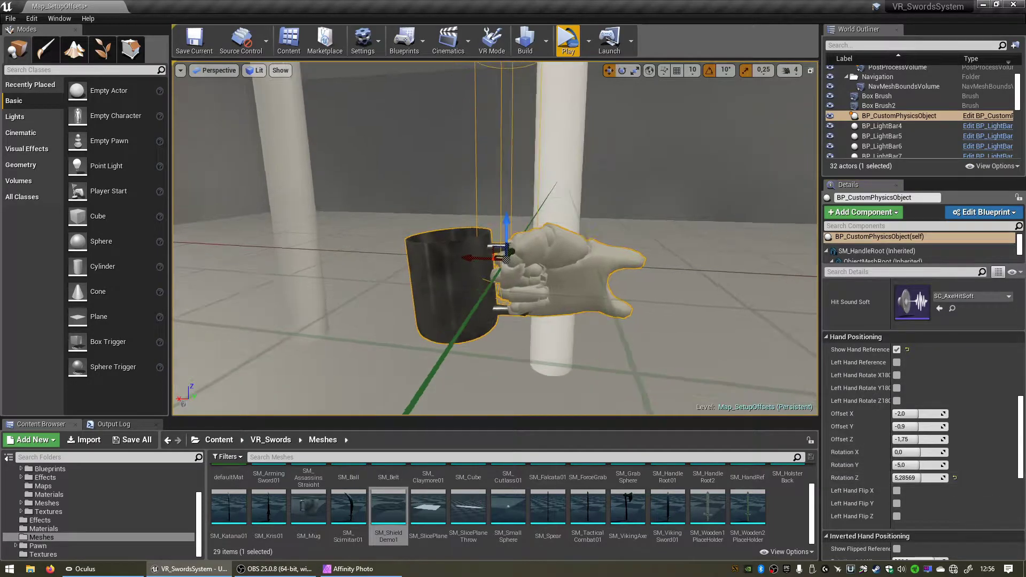
# Hide the hand reference on the mug object
pyautogui.moveTo(471, 296); pyautogui.dragTo(561, 273, button='right')
pyautogui.scroll(1, 994, 464)
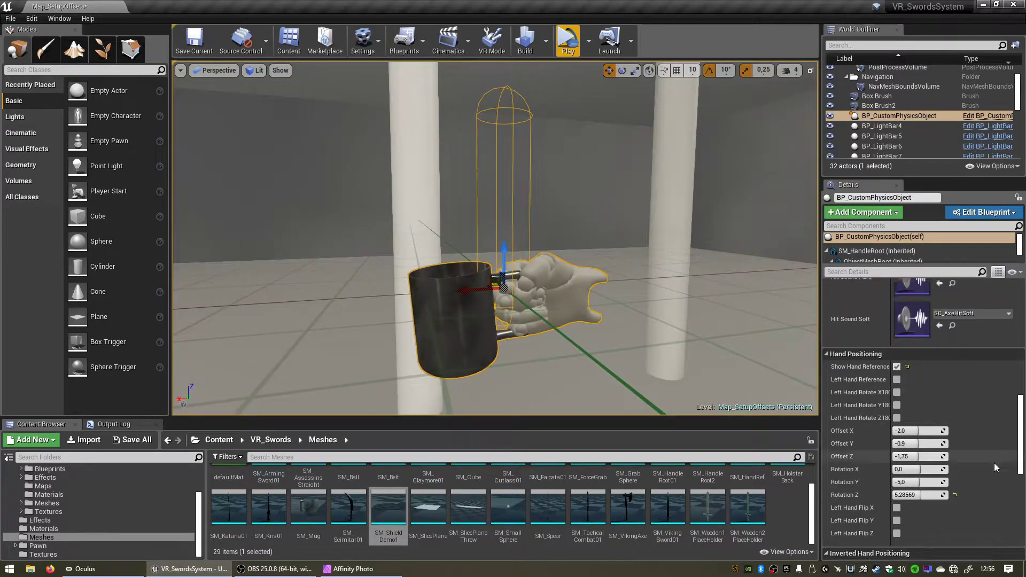
pyautogui.click(897, 367)
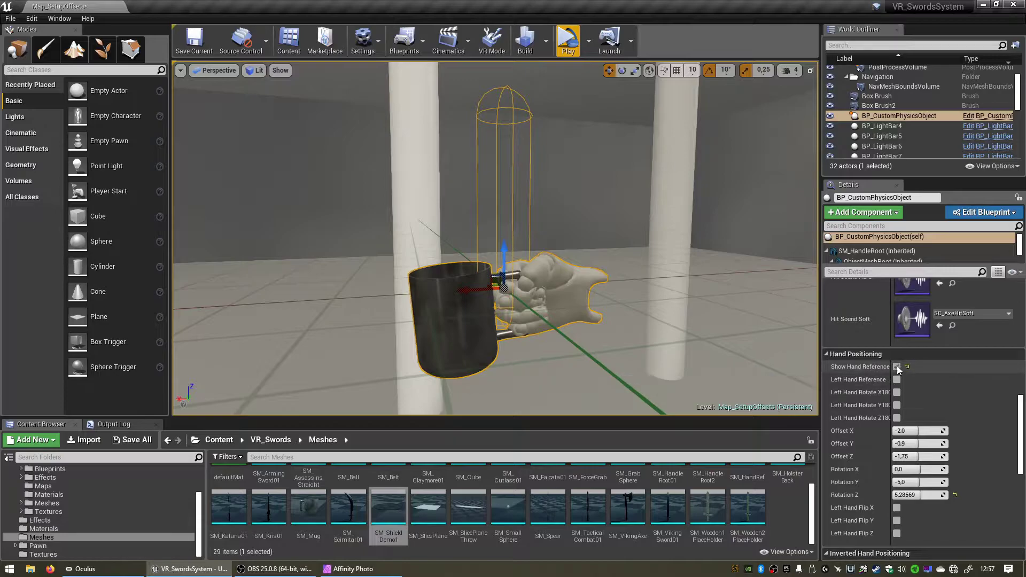
pyautogui.moveTo(481, 265)
pyautogui.mouseDown(button='right')
pyautogui.moveTo(433, 267)
pyautogui.moveTo(476, 276)
pyautogui.mouseUp(button='right')
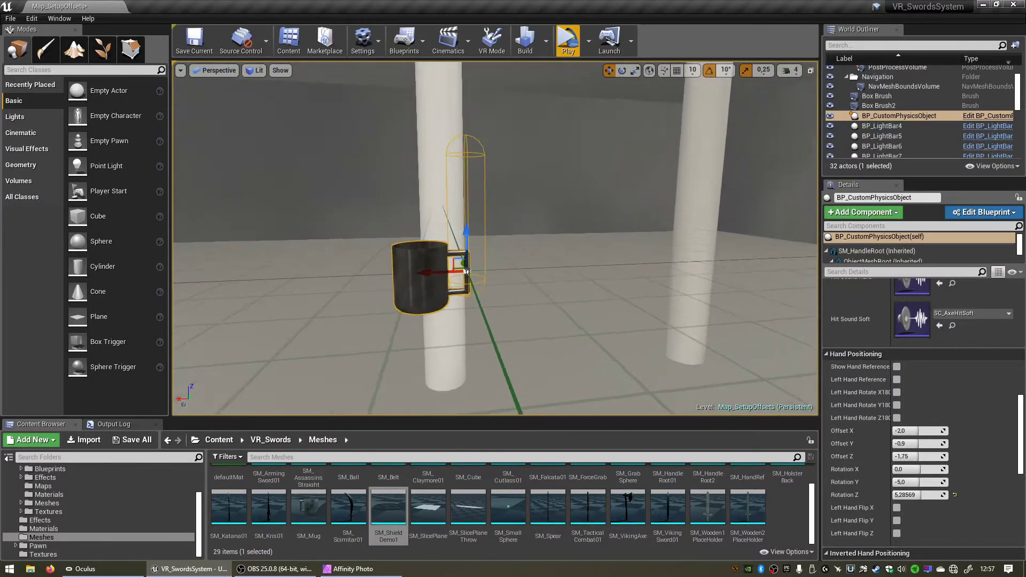
# Place an SM_ShieldDemo1 mesh in the level near the mug and reset its location to the world origin
pyautogui.moveTo(630, 327); pyautogui.dragTo(576, 333, button='right')
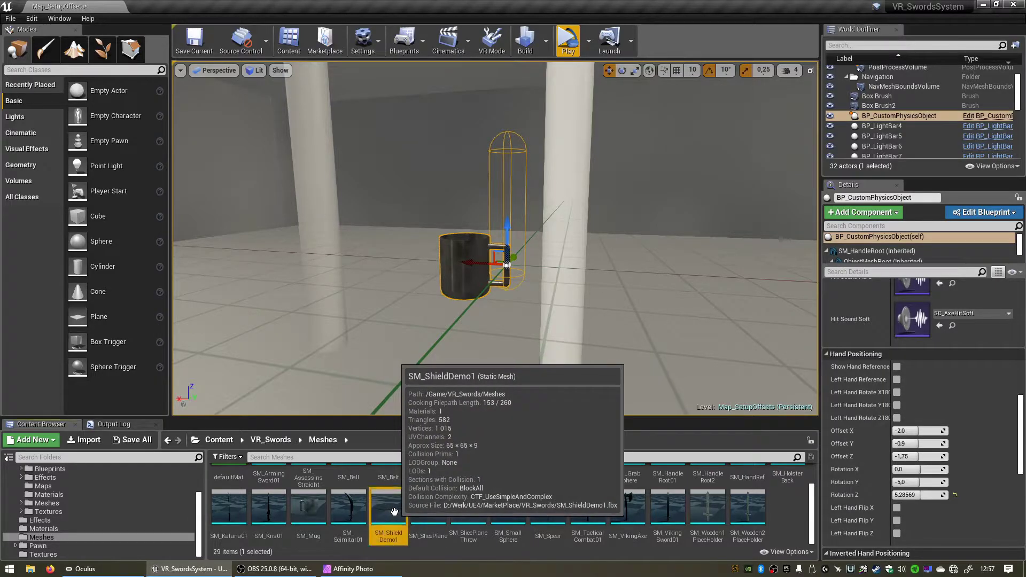
pyautogui.moveTo(395, 512); pyautogui.dragTo(459, 364)
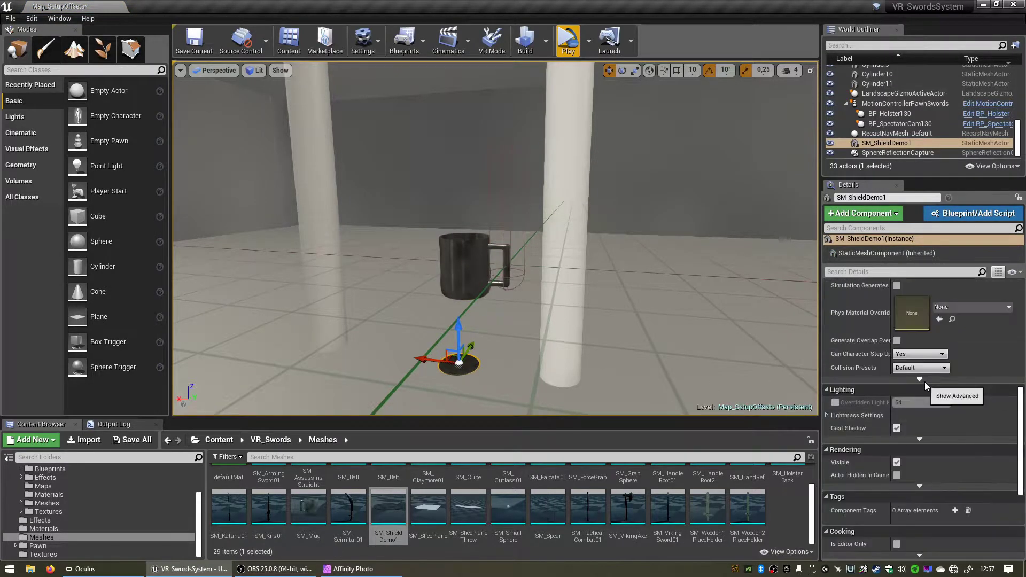
pyautogui.scroll(10, 920, 374)
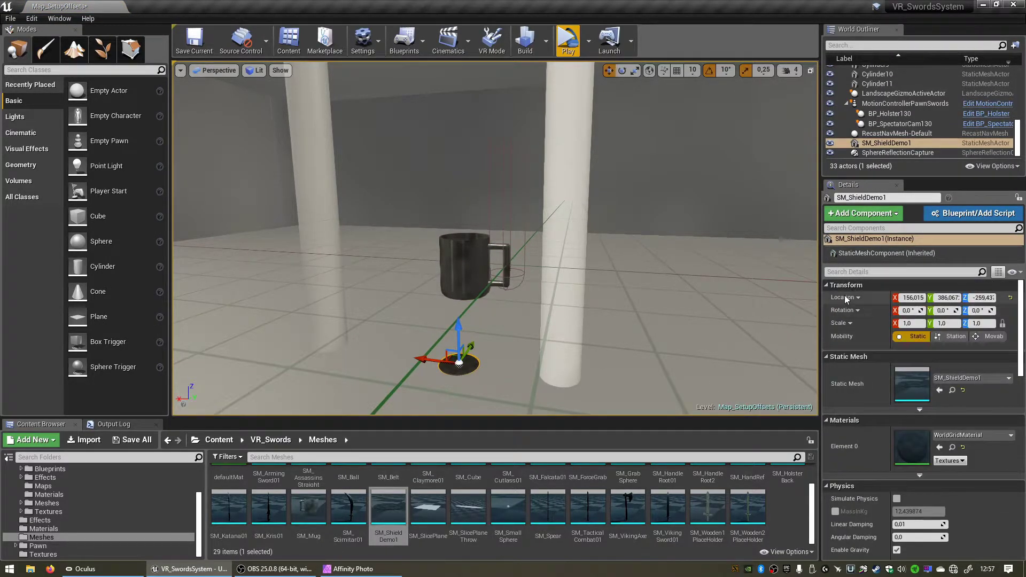
pyautogui.click(1011, 298)
# Raise the placed shield about 10 units, rotate it 90° about Y to stand upright, and turn it -90° about the vertical axis
pyautogui.moveTo(535, 276)
pyautogui.mouseDown(button='right')
pyautogui.moveTo(599, 294)
pyautogui.moveTo(540, 262)
pyautogui.moveTo(582, 283)
pyautogui.moveTo(556, 281)
pyautogui.moveTo(561, 241)
pyautogui.moveTo(551, 230)
pyautogui.moveTo(556, 273)
pyautogui.mouseUp(button='right')
pyautogui.moveTo(484, 247); pyautogui.dragTo(483, 169)
pyautogui.moveTo(518, 268)
pyautogui.mouseDown(button='right')
pyautogui.moveTo(556, 272)
pyautogui.moveTo(519, 268)
pyautogui.mouseUp(button='right')
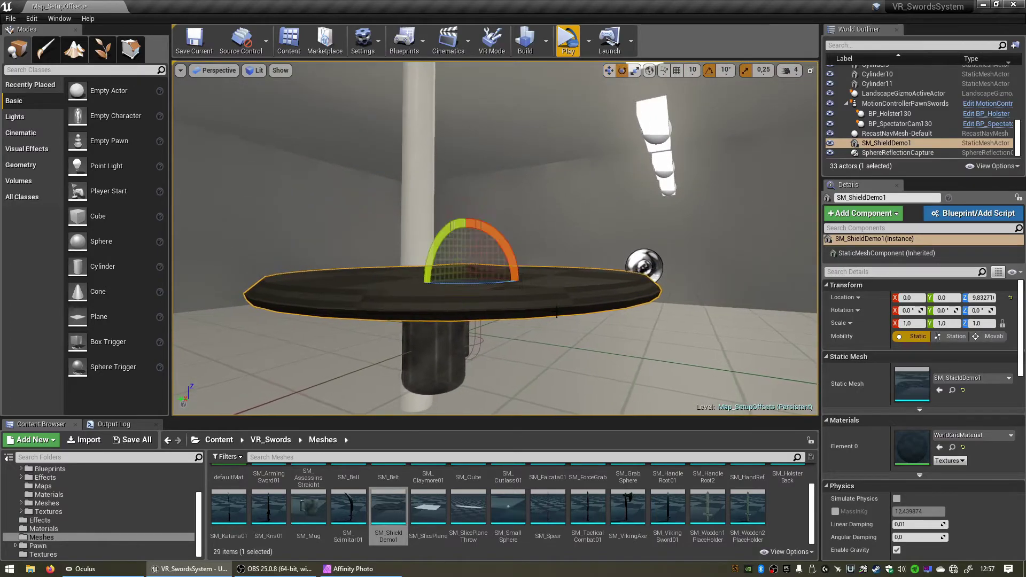
pyautogui.moveTo(442, 261); pyautogui.dragTo(420, 283)
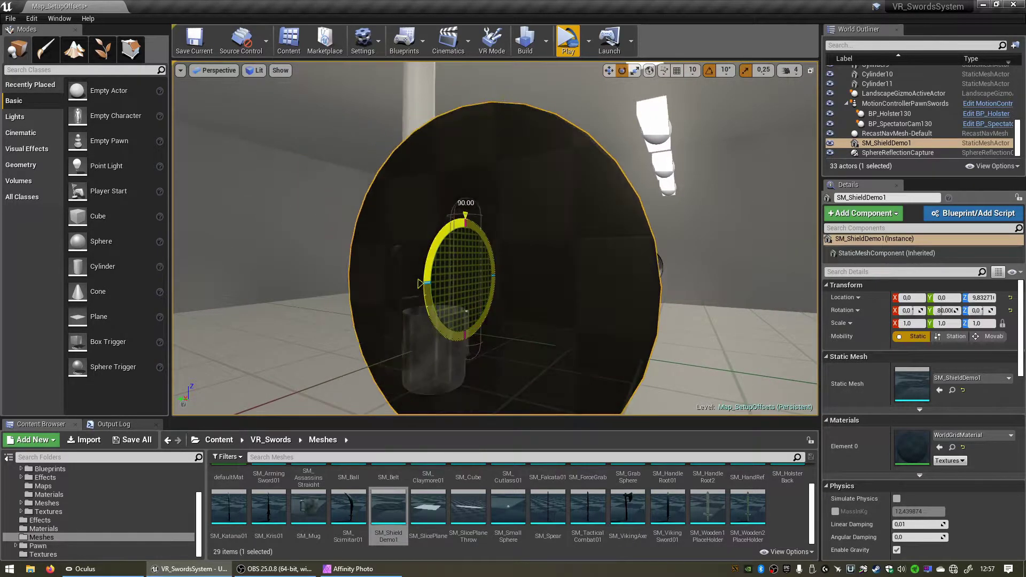
pyautogui.moveTo(471, 261)
pyautogui.mouseDown(button='right')
pyautogui.moveTo(439, 289)
pyautogui.moveTo(471, 261)
pyautogui.mouseUp(button='right')
pyautogui.moveTo(471, 261); pyautogui.dragTo(459, 273)
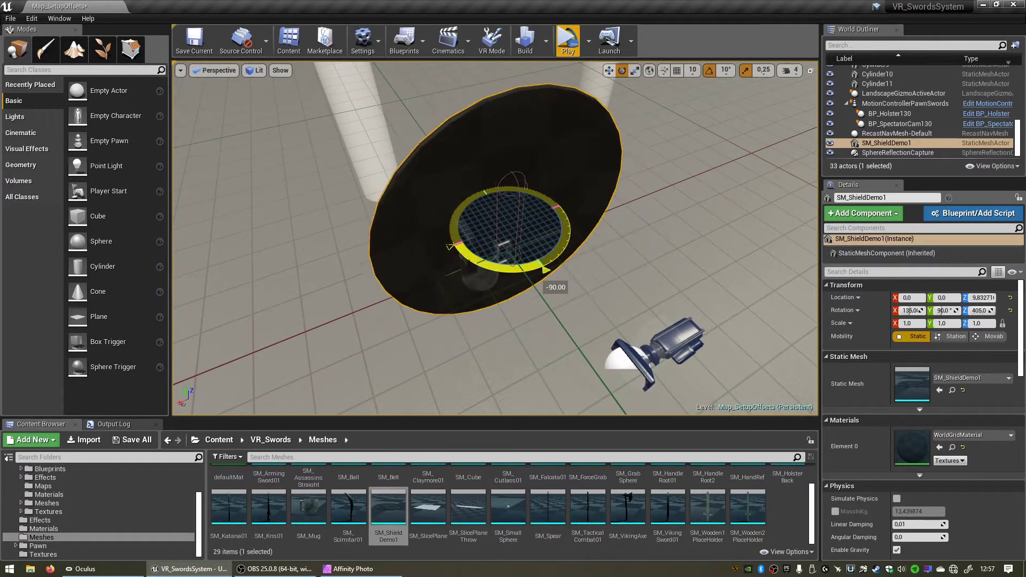
pyautogui.moveTo(469, 283); pyautogui.dragTo(478, 252, button='right')
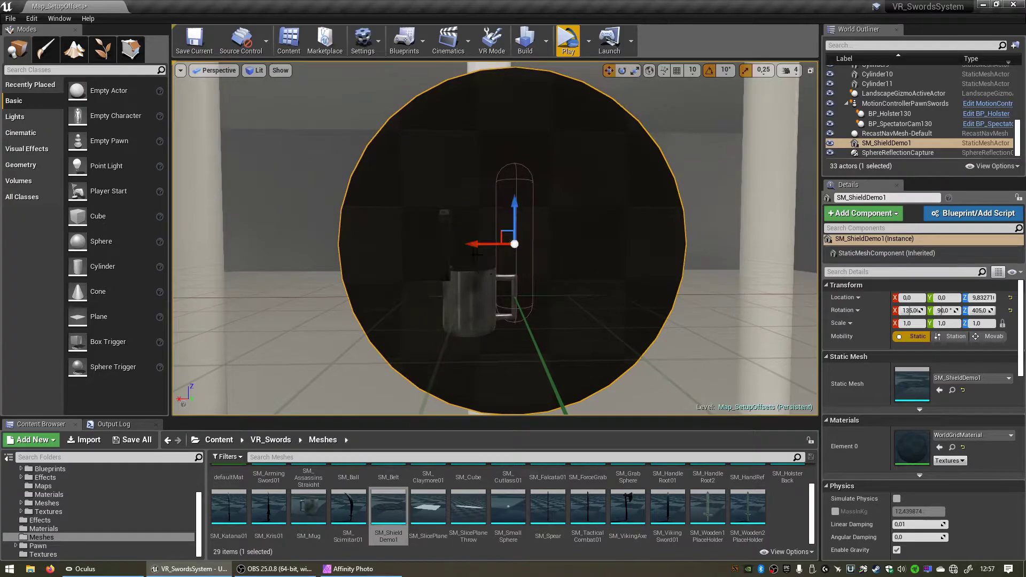
# Move the shield to about X -12.48, Y 5.18, Z 0.21 so its handle lines up with the mug's handle at the origin
pyautogui.moveTo(477, 245); pyautogui.dragTo(537, 243)
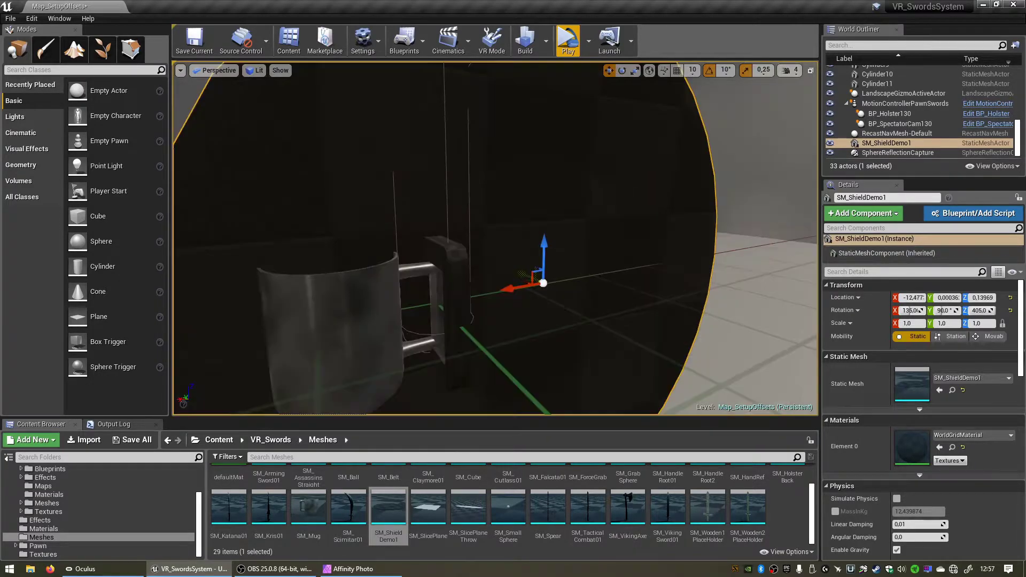
pyautogui.moveTo(497, 278); pyautogui.dragTo(412, 273, button='right')
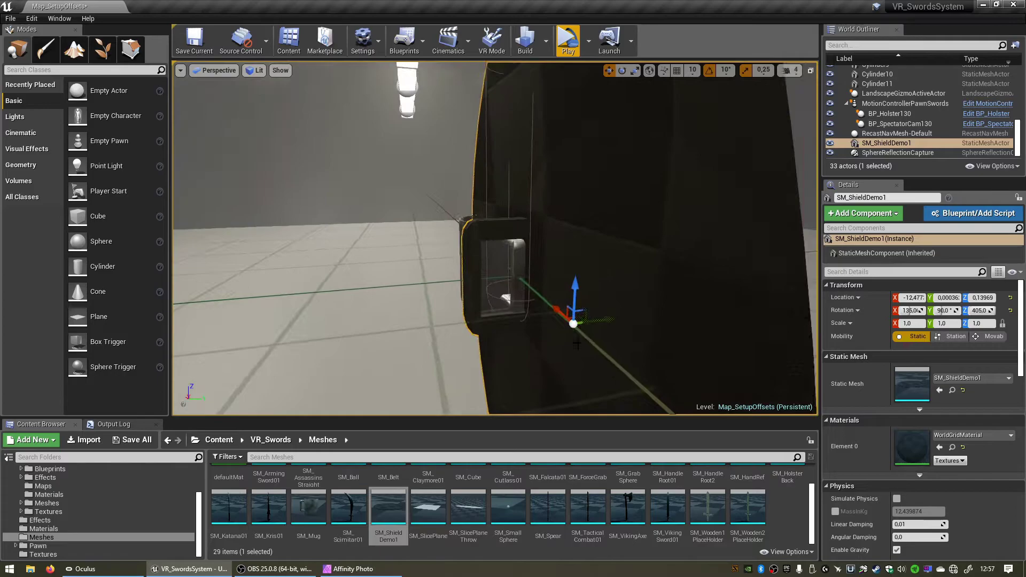
pyautogui.moveTo(600, 329); pyautogui.dragTo(676, 325)
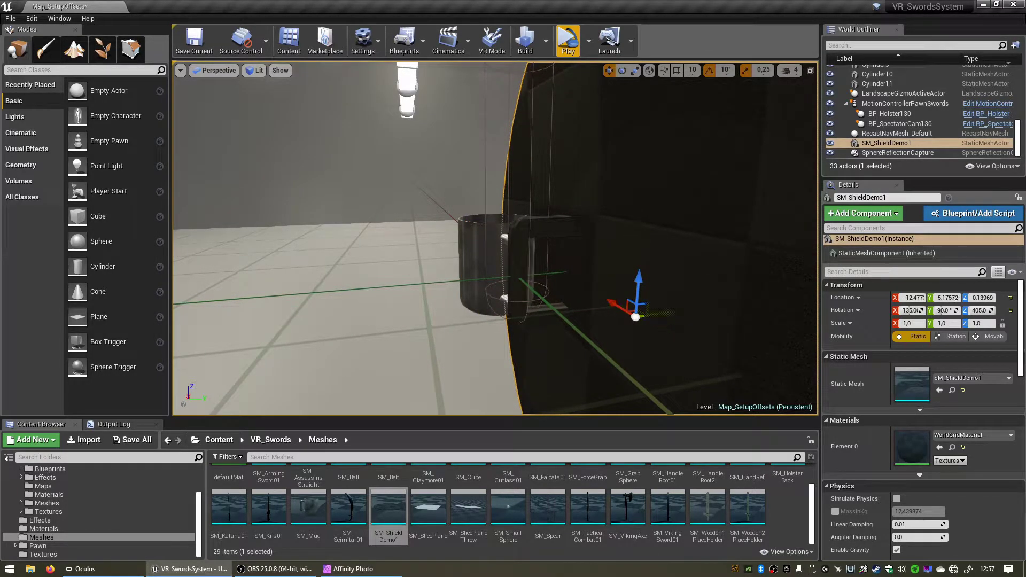
pyautogui.press('f')
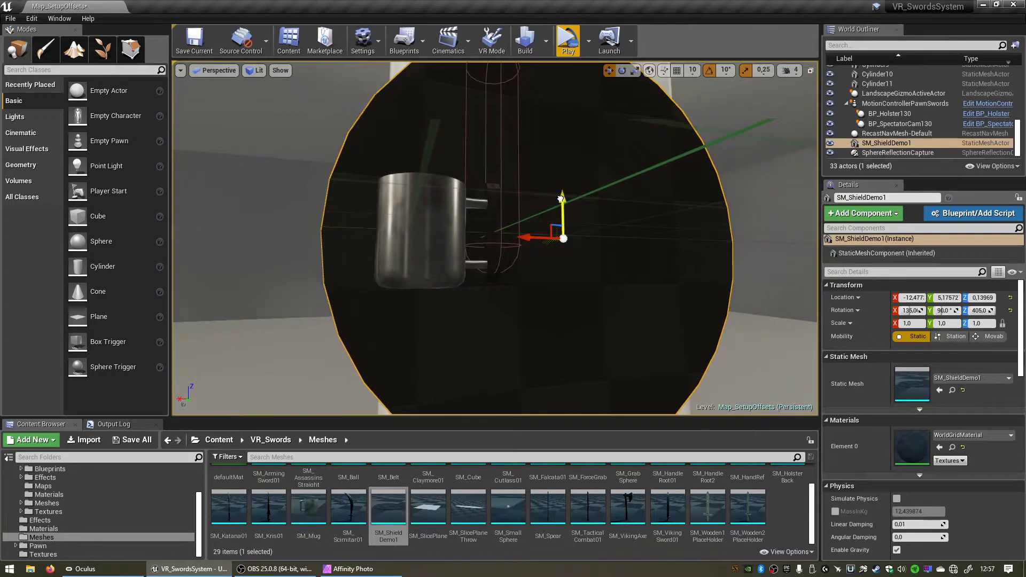
pyautogui.moveTo(560, 200); pyautogui.dragTo(559, 196)
pyautogui.moveTo(560, 196); pyautogui.dragTo(534, 206, button='right')
pyautogui.moveTo(551, 320); pyautogui.dragTo(528, 342, button='right')
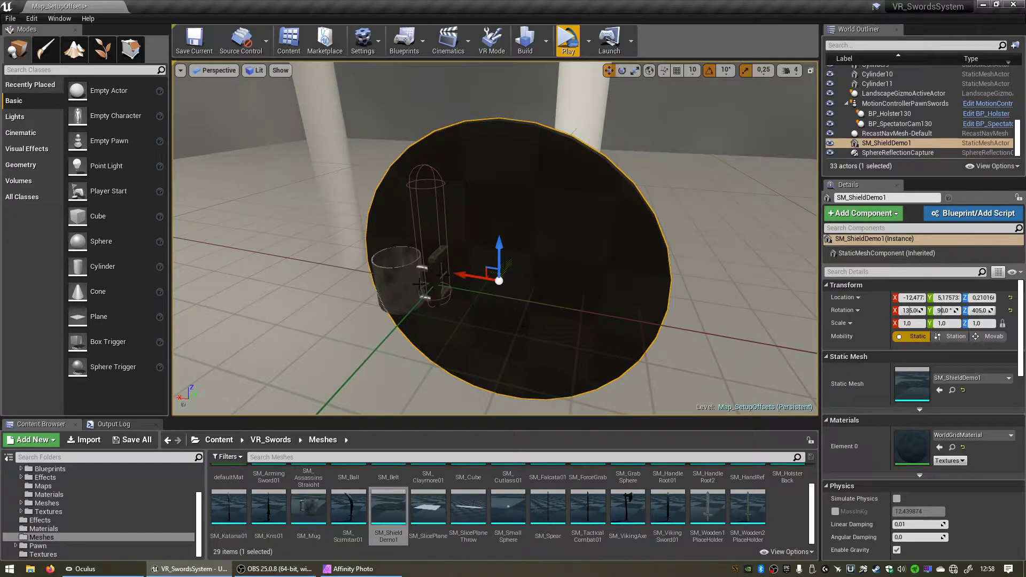
# Open Merge Actors for the placed shield and keep Pivot Point at Zero enabled
pyautogui.click(401, 269)
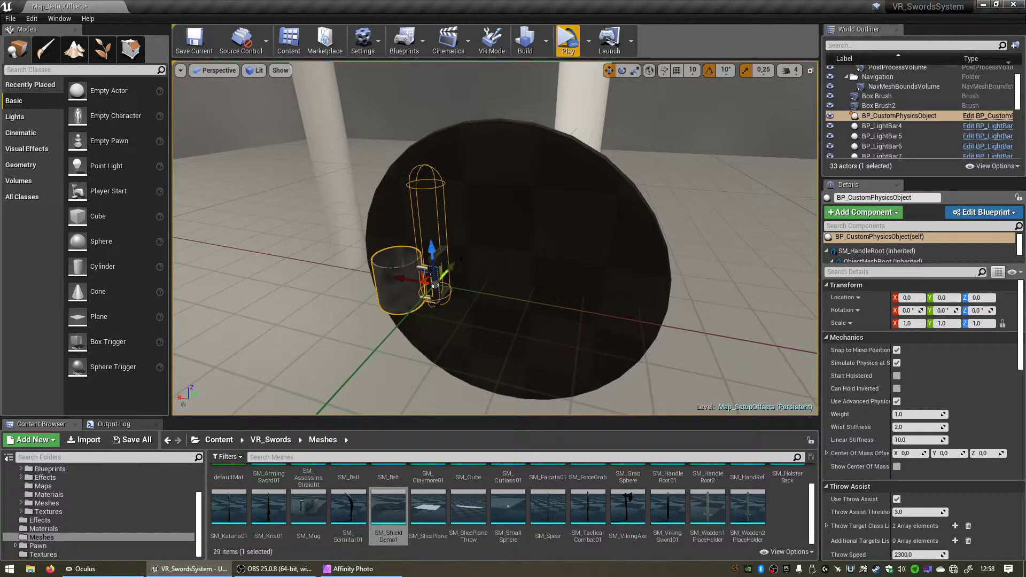
pyautogui.click(500, 286)
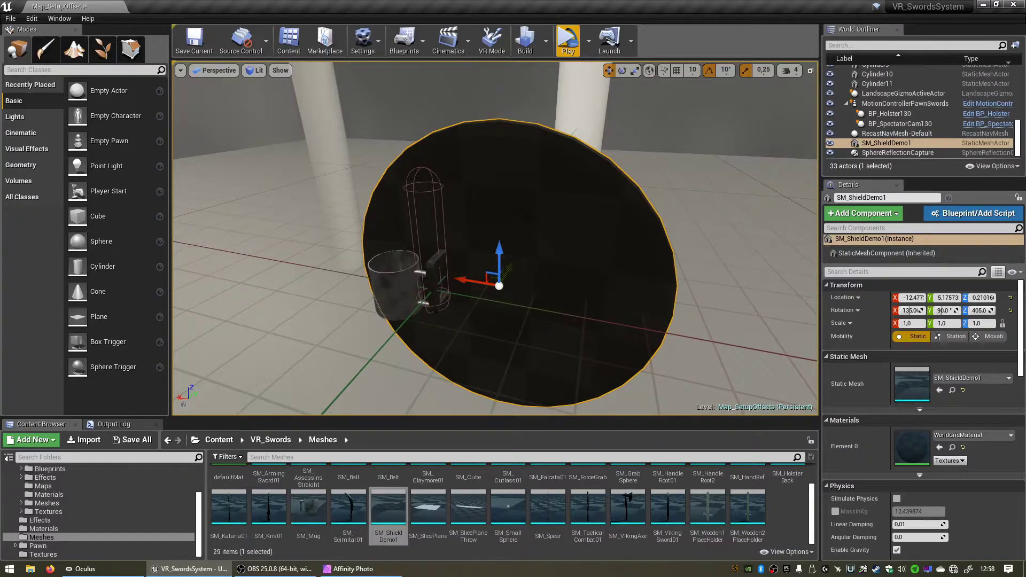
pyautogui.rightClick(525, 165)
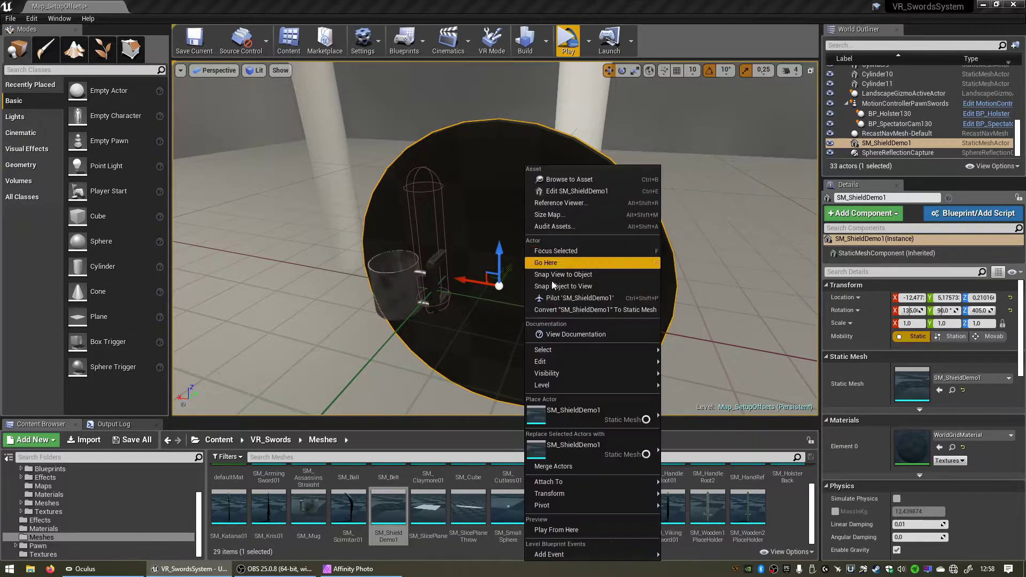
pyautogui.click(547, 465)
pyautogui.moveTo(271, 229)
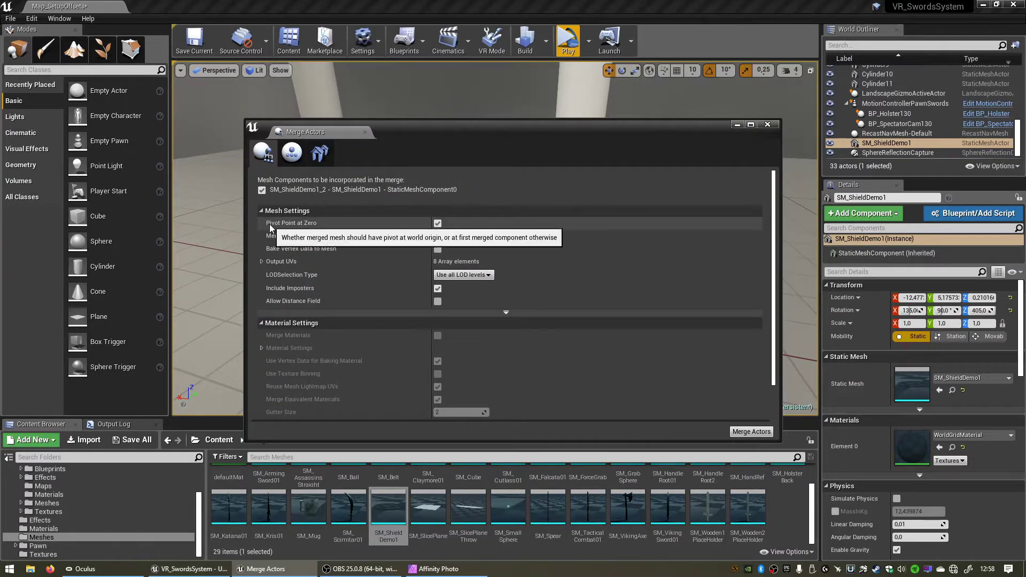
pyautogui.click(438, 224)
pyautogui.click(437, 223)
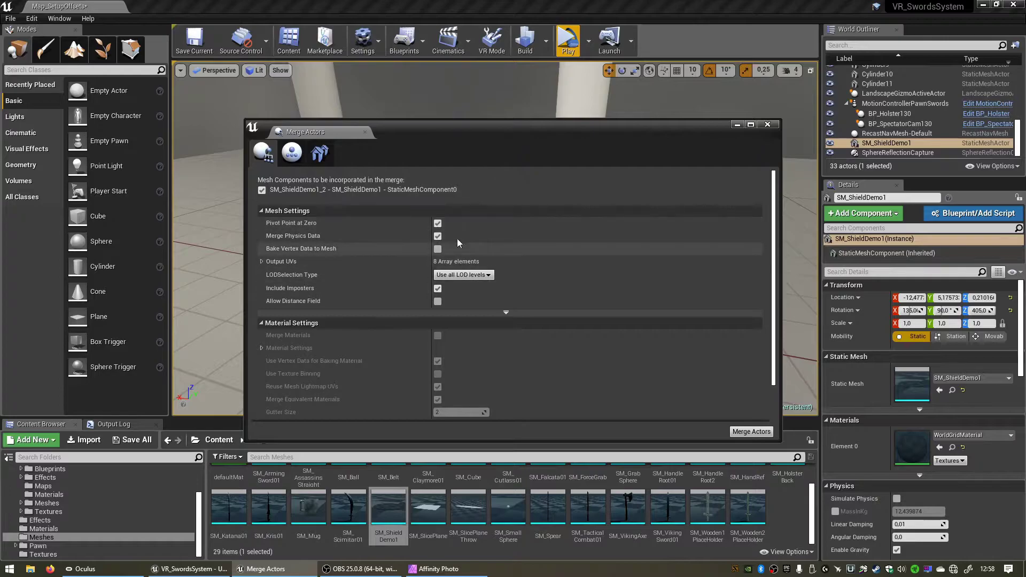
pyautogui.moveTo(467, 134); pyautogui.dragTo(654, 335)
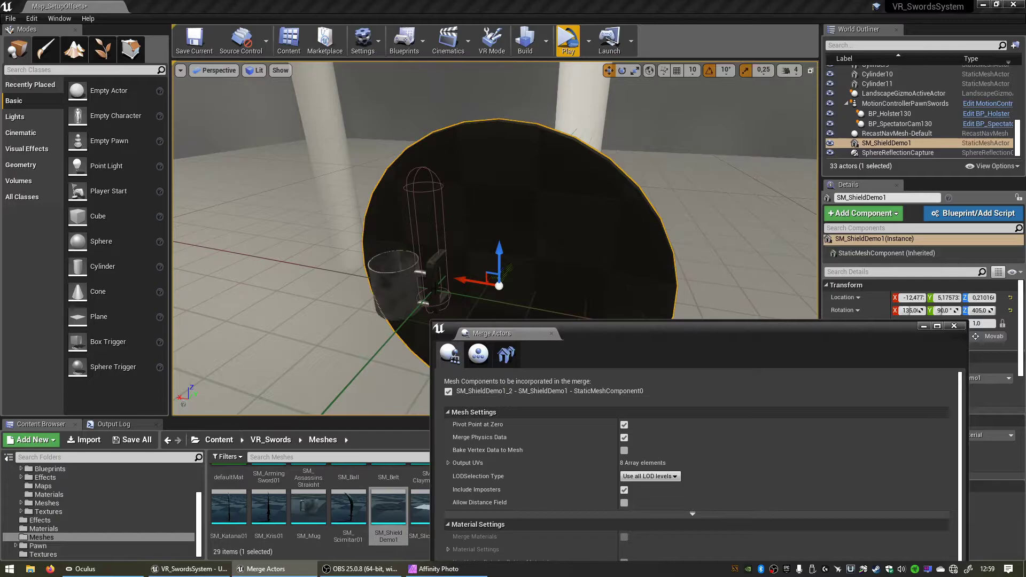
pyautogui.moveTo(642, 339); pyautogui.dragTo(477, 110)
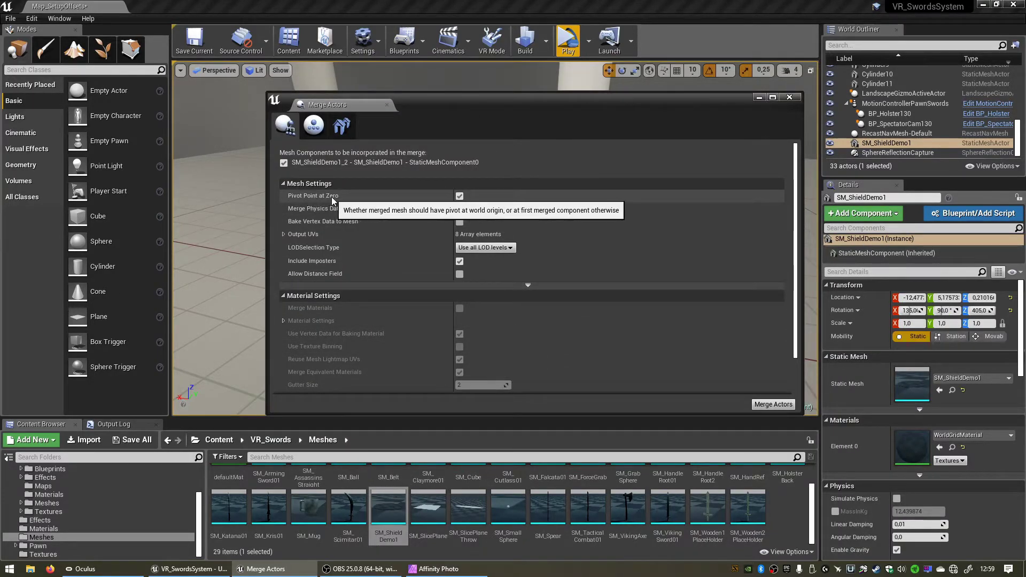
# Merge the shield into a new mesh asset named SM_ShieldNew and delete the original placed shield from the level
pyautogui.click(776, 406)
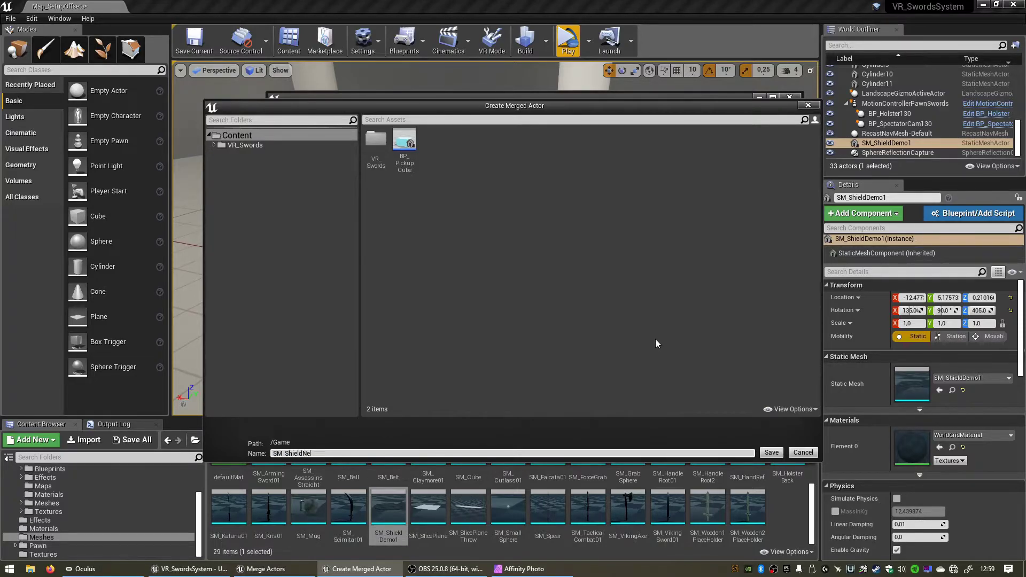
pyautogui.click(774, 454)
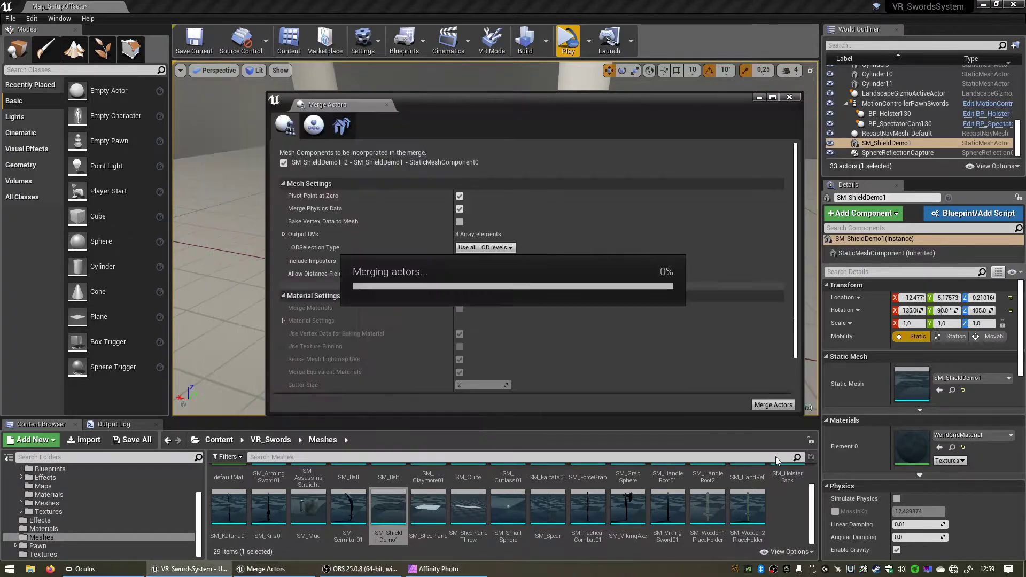
pyautogui.click(790, 97)
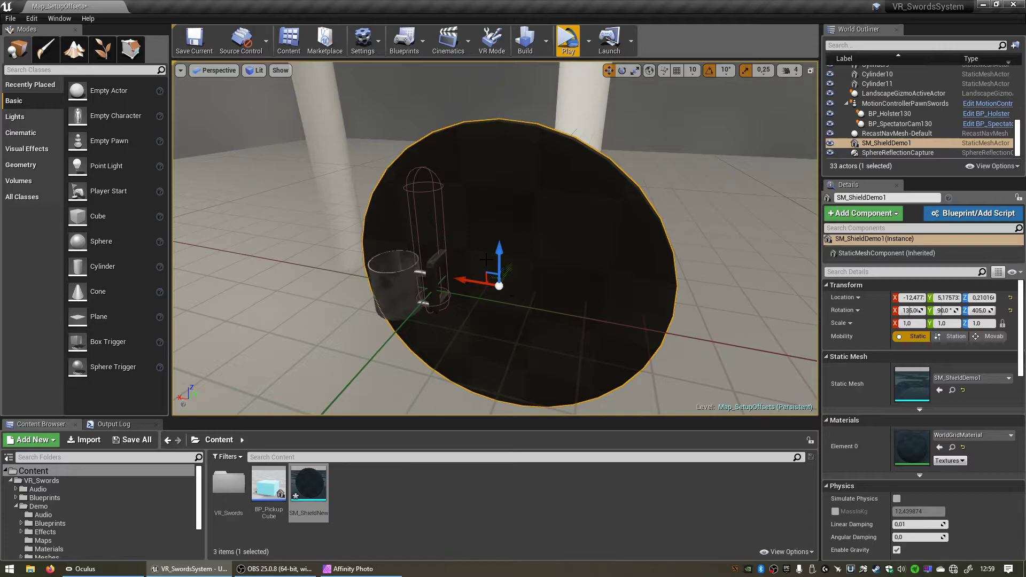
pyautogui.press('Delete')
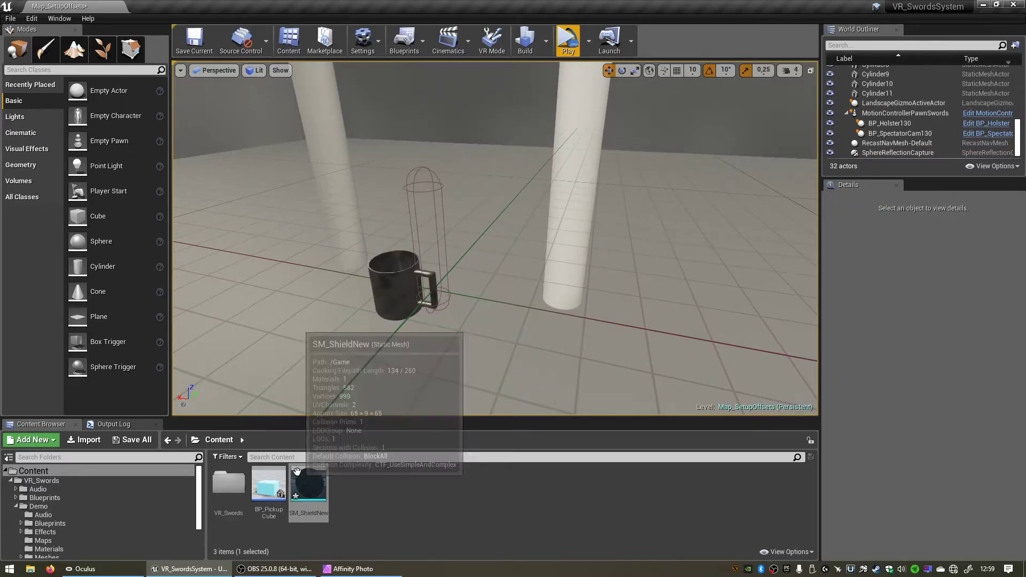
# Open SM_ShieldNew in the mesh editor and examine where its pivot sits relative to the handle
pyautogui.click(298, 509)
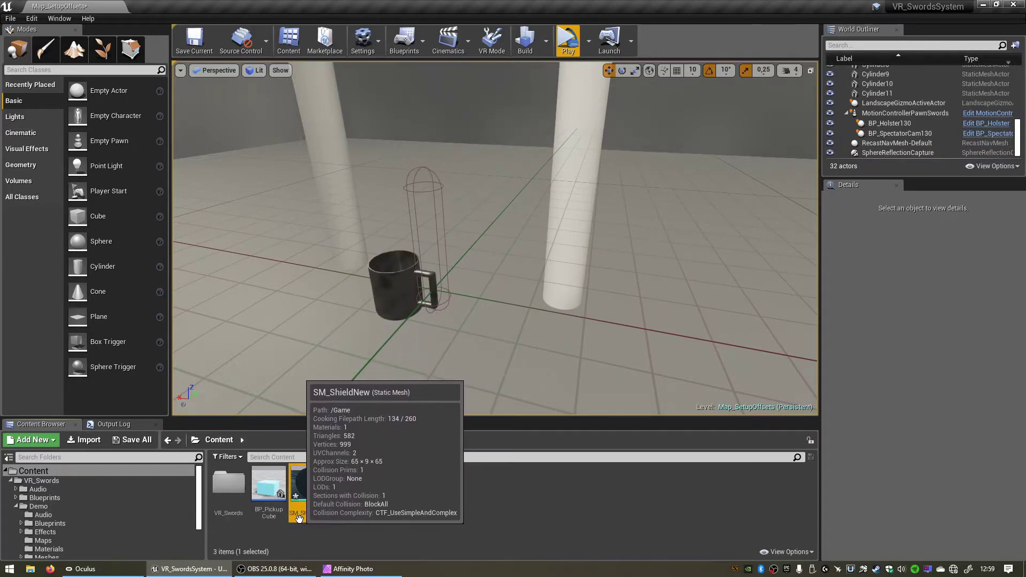
pyautogui.doubleClick(319, 486)
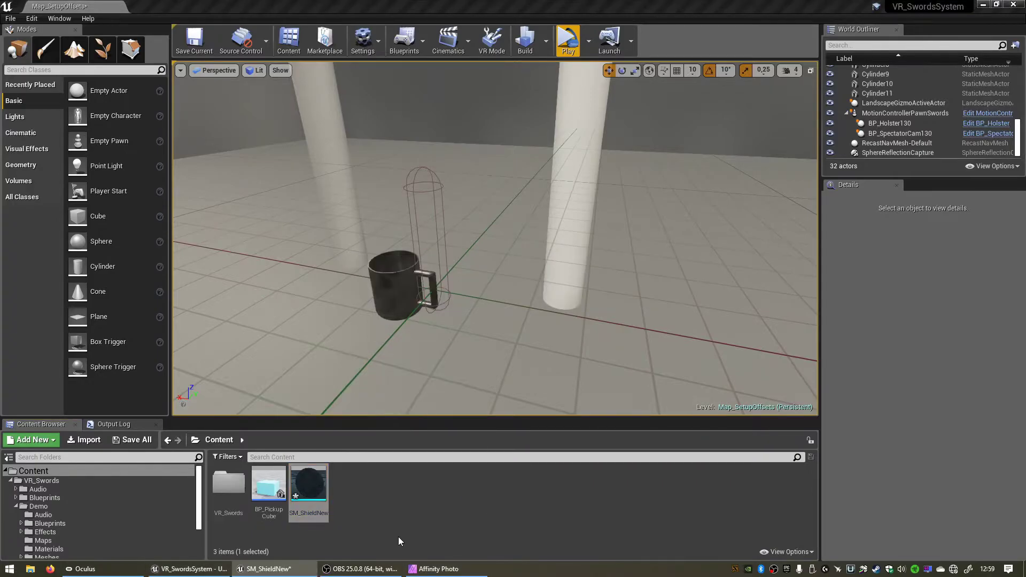
pyautogui.moveTo(355, 224); pyautogui.dragTo(355, 4)
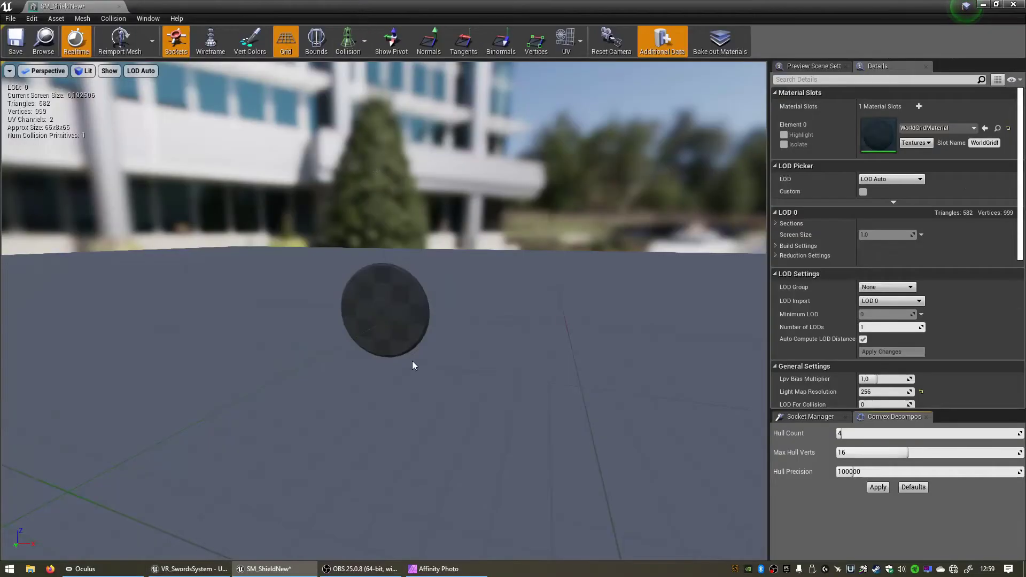
pyautogui.moveTo(412, 362); pyautogui.dragTo(321, 361, button='right')
pyautogui.press('w')
pyautogui.press('s')
pyautogui.moveTo(486, 308)
pyautogui.mouseDown(button='right')
pyautogui.moveTo(513, 320)
pyautogui.moveTo(487, 309)
pyautogui.mouseUp(button='right')
pyautogui.press('w')
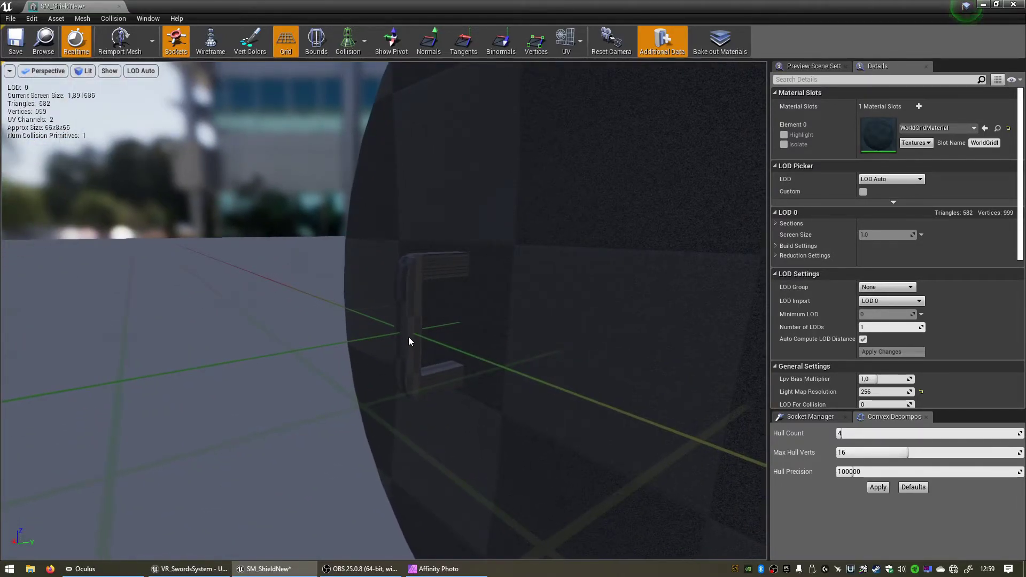
pyautogui.moveTo(515, 339); pyautogui.dragTo(458, 314)
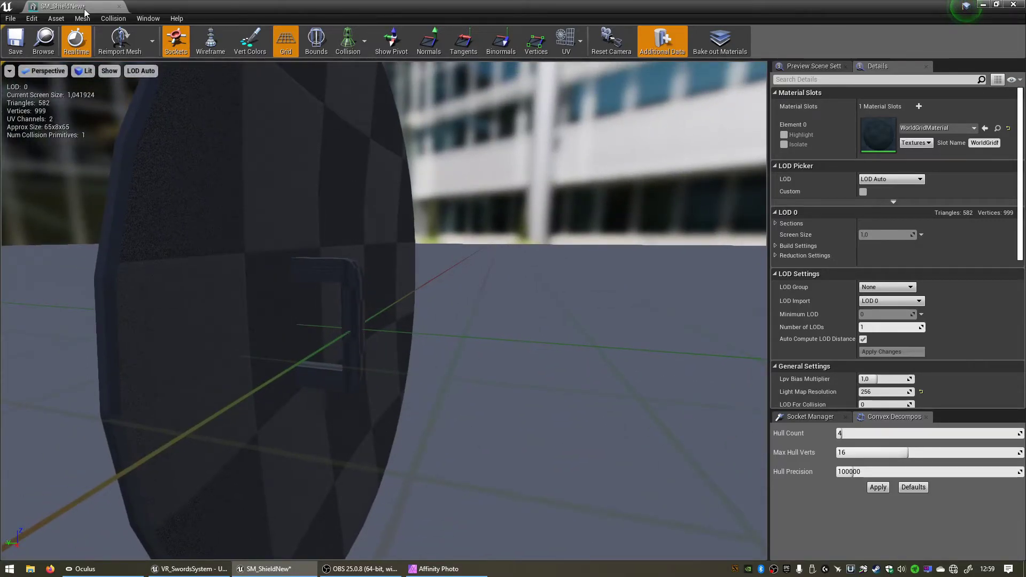
pyautogui.click(1013, 5)
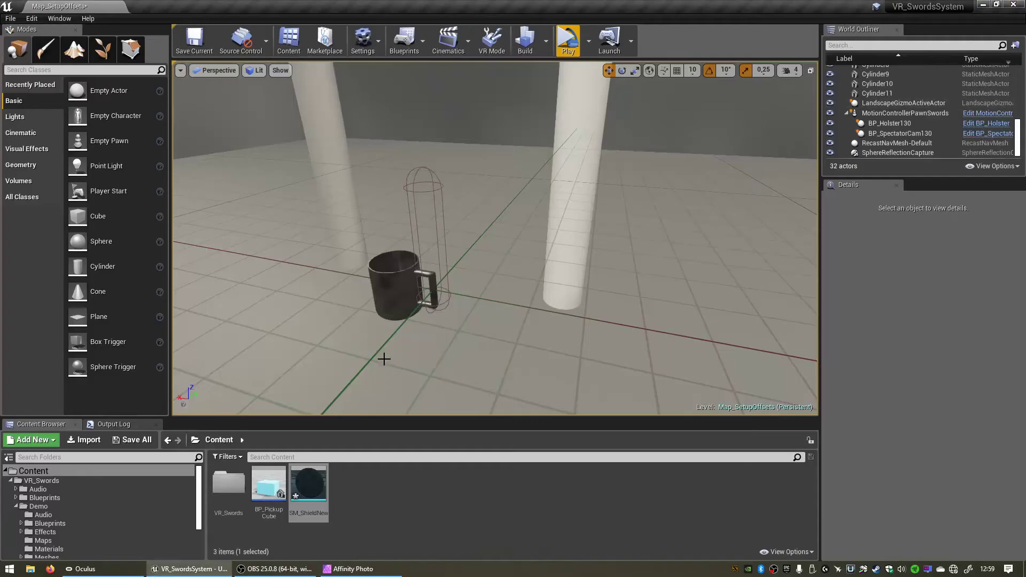
# Assign SM_ShieldNew as the Custom Mesh of the BP_CustomPhysicsObject mug object
pyautogui.click(374, 297)
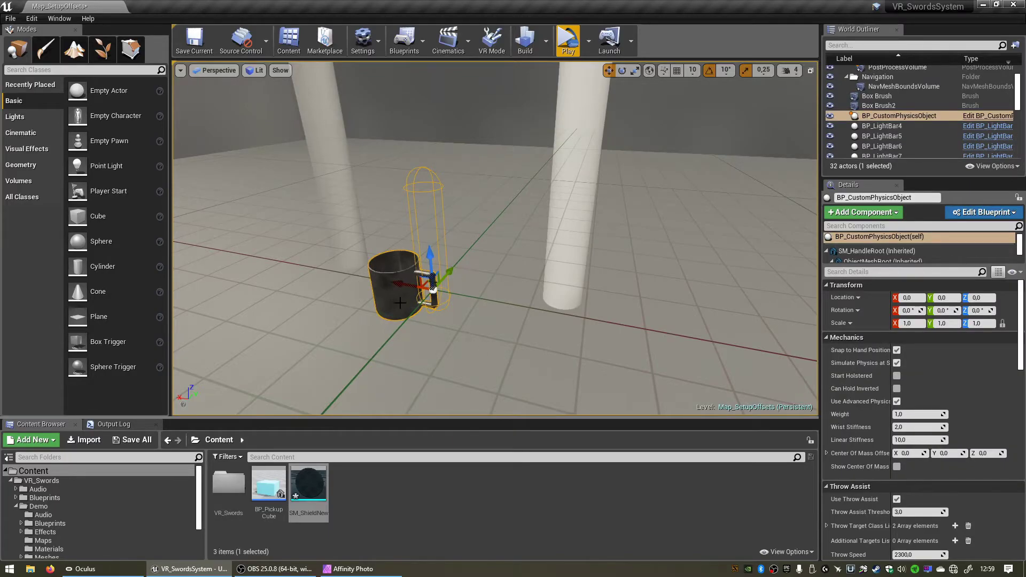
pyautogui.scroll(-3, 920, 417)
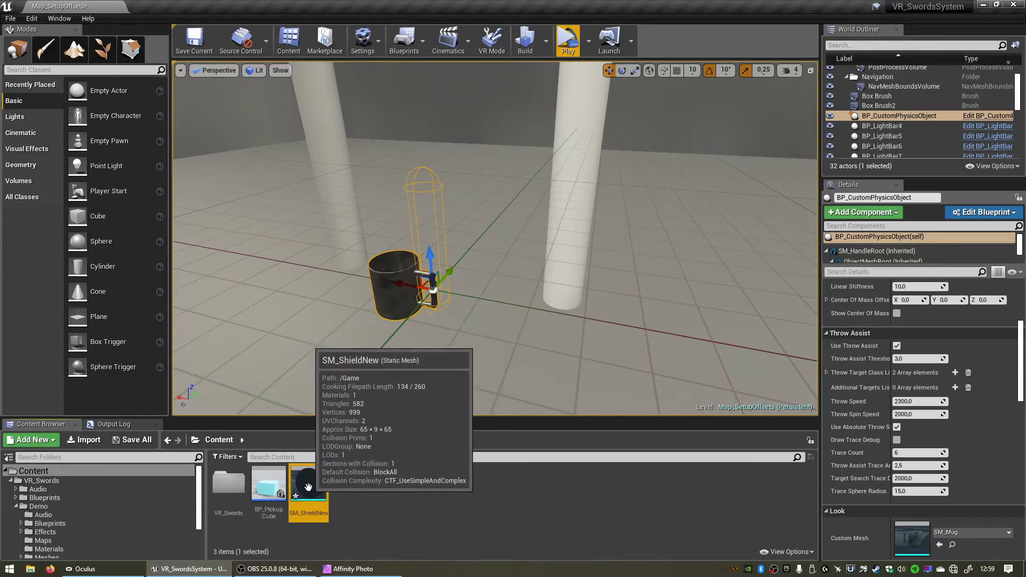
pyautogui.scroll(-2, 983, 425)
pyautogui.scroll(-1, 983, 415)
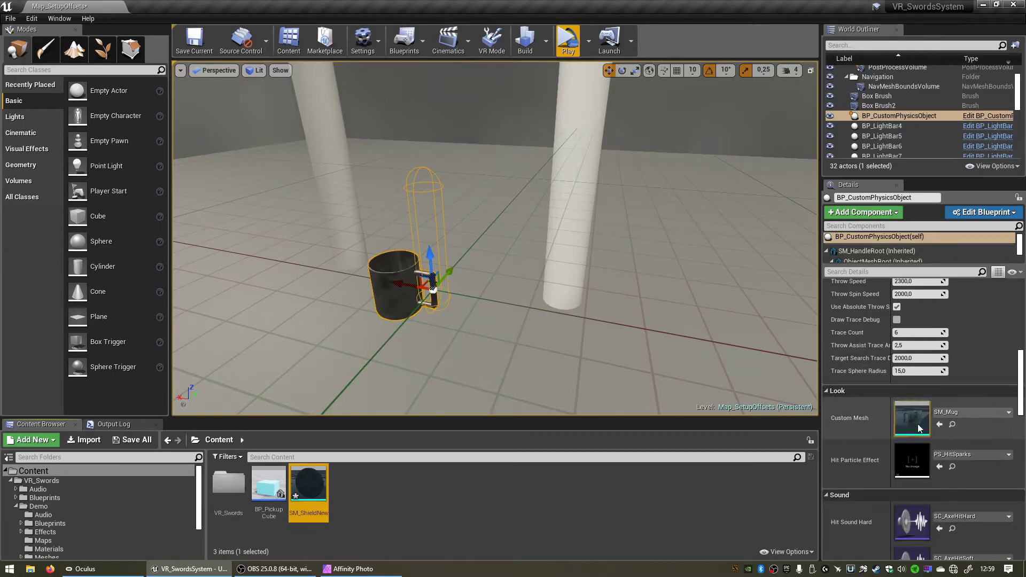
pyautogui.click(940, 425)
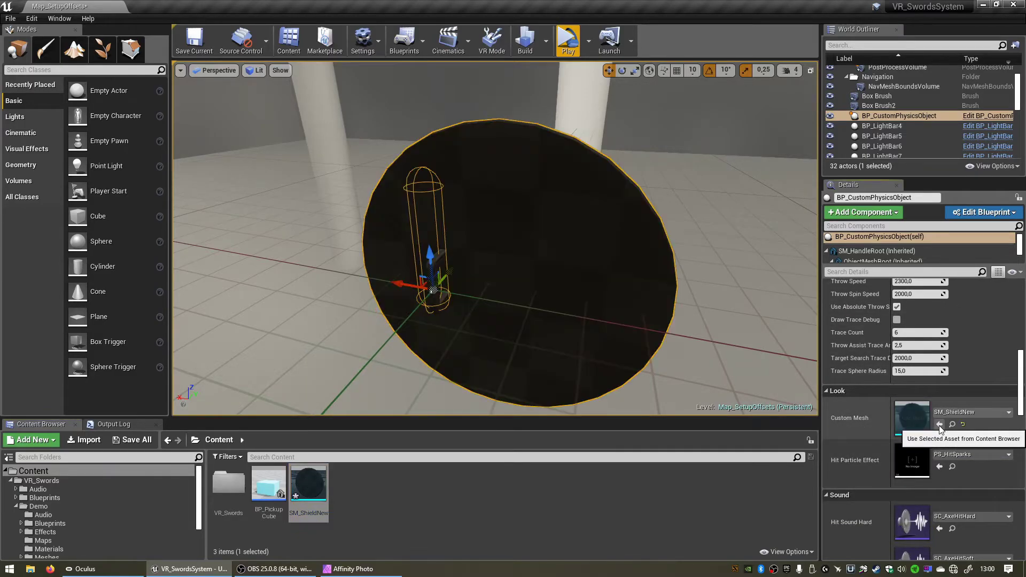
# Show the hand reference on the new shield object and check the grip around its handle
pyautogui.moveTo(679, 299); pyautogui.dragTo(736, 239, button='right')
pyautogui.scroll(-5, 911, 407)
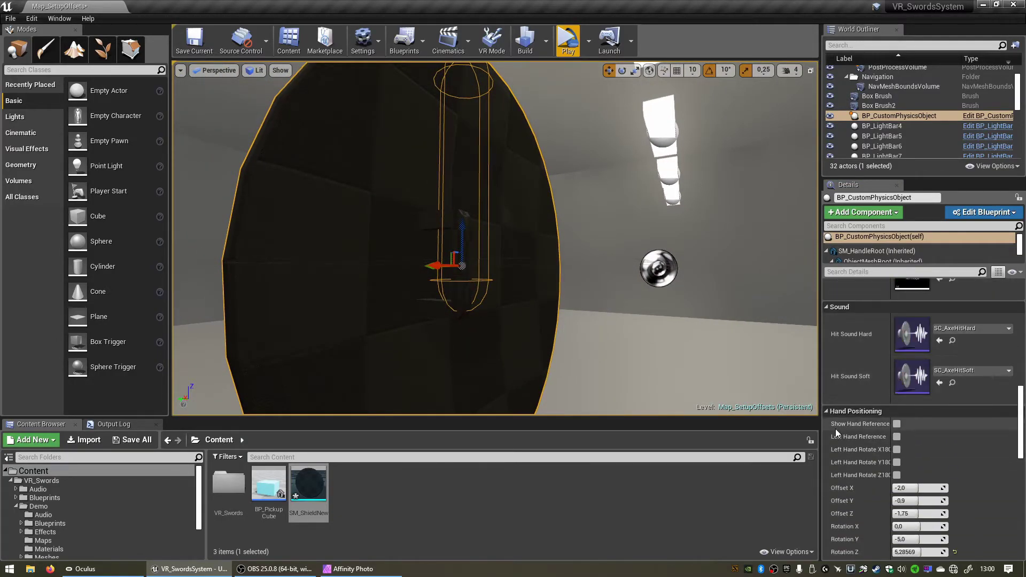
pyautogui.click(897, 424)
pyautogui.moveTo(481, 241); pyautogui.dragTo(705, 241, button='right')
pyautogui.moveTo(551, 249); pyautogui.dragTo(572, 281, button='right')
# Try a different Offset Y for the shield's hand position, undo it, and check the grip from other angles
pyautogui.hotkey('ctrl', 'z')
pyautogui.moveTo(917, 502)
pyautogui.mouseDown()
pyautogui.moveTo(906, 503)
pyautogui.moveTo(922, 503)
pyautogui.mouseUp()
pyautogui.hotkey('ctrl', 'z')
pyautogui.moveTo(574, 228); pyautogui.dragTo(356, 294, button='right')
pyautogui.moveTo(529, 224); pyautogui.dragTo(518, 230, button='right')
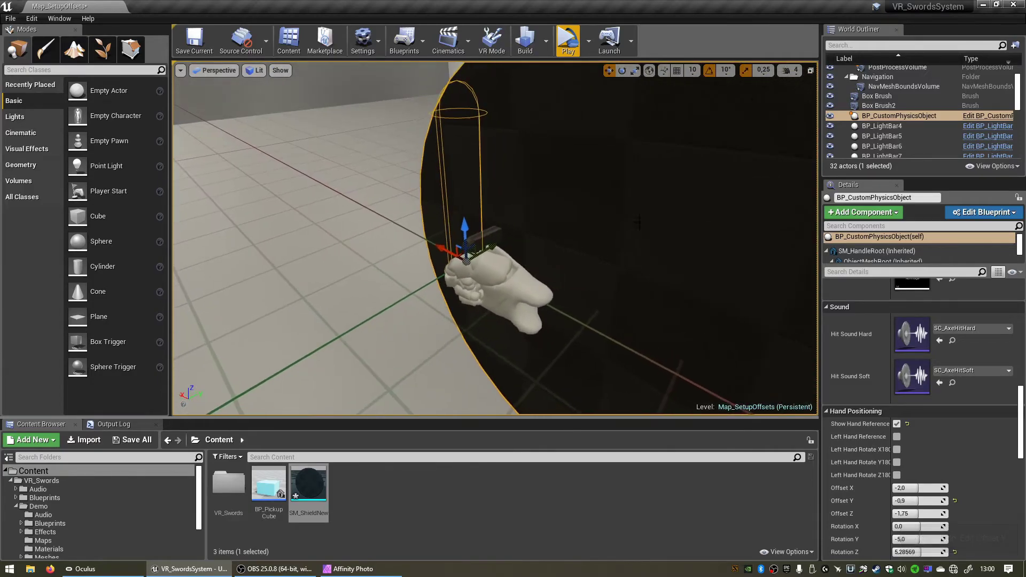
# Show the left hand reference on the shield to inspect its grip from behind the handle, and turn it off again
pyautogui.click(897, 437)
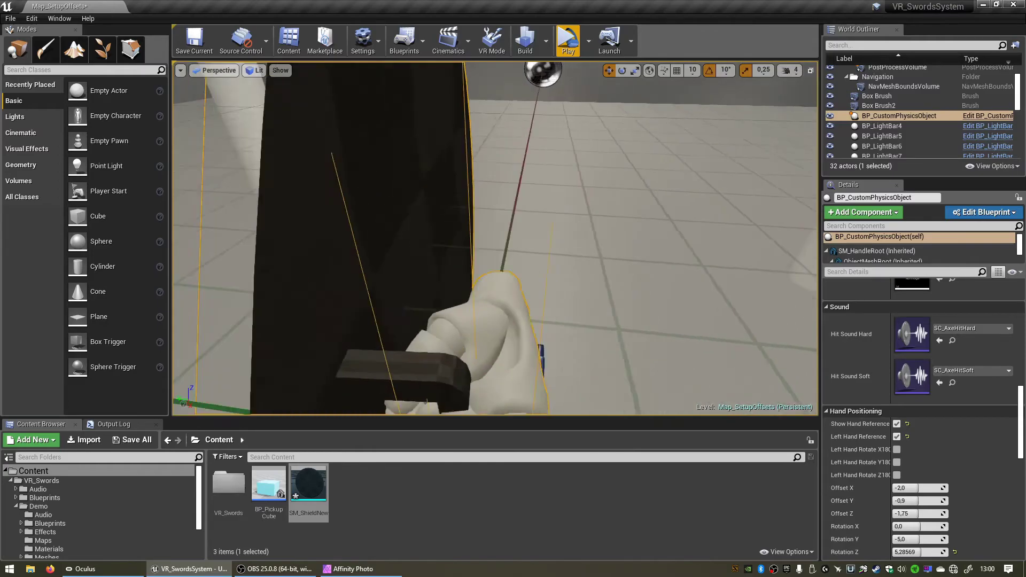
pyautogui.moveTo(497, 240)
pyautogui.mouseDown(button='right')
pyautogui.moveTo(494, 214)
pyautogui.moveTo(460, 221)
pyautogui.moveTo(513, 235)
pyautogui.moveTo(492, 251)
pyautogui.mouseUp(button='right')
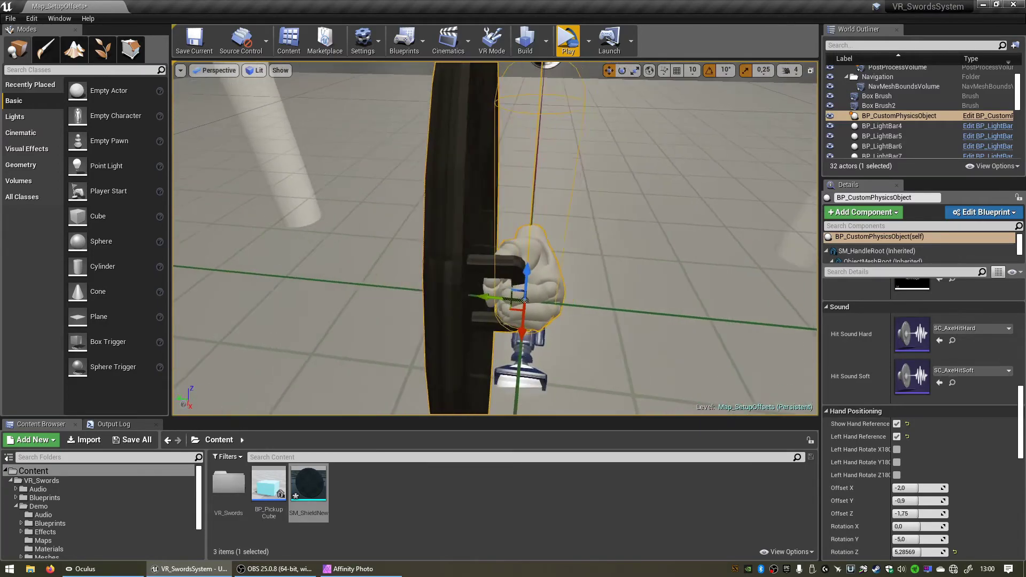
pyautogui.click(897, 437)
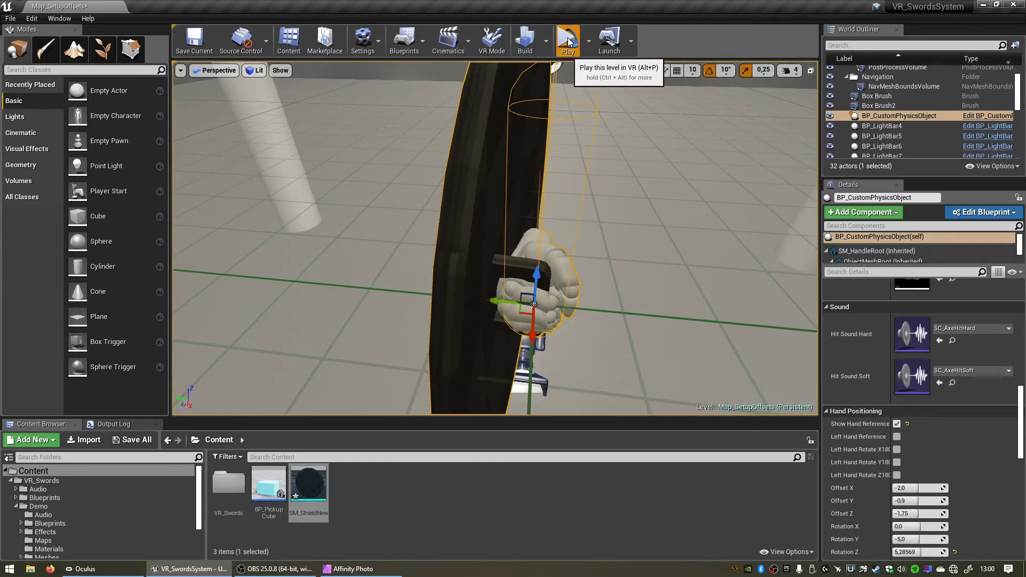
# Play the level in VR to test how the shield is held, stop the preview, and view the hand reference again
pyautogui.click(569, 42)
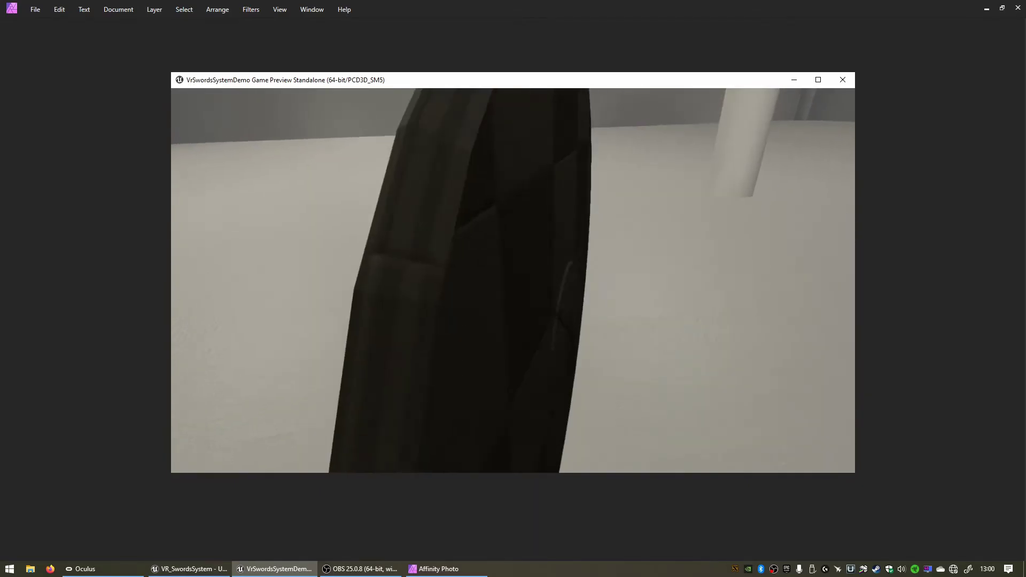
pyautogui.press('Escape')
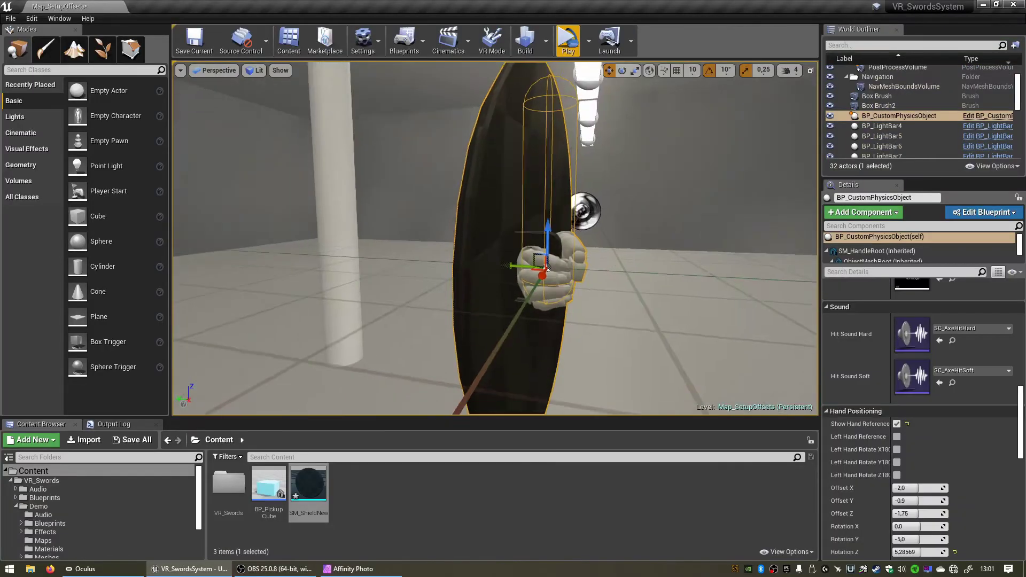
pyautogui.moveTo(513, 246); pyautogui.dragTo(486, 245, button='right')
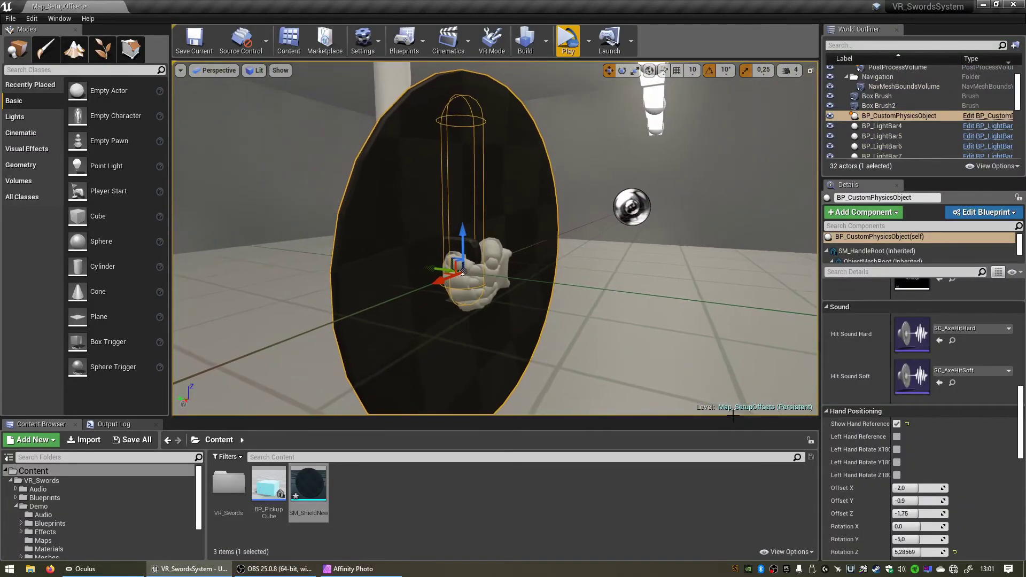
# Enable Left Hand Reference and Left Hand Rotate X180 on the shield object and check the mirrored grip
pyautogui.click(897, 437)
pyautogui.moveTo(671, 339); pyautogui.dragTo(672, 339, button='right')
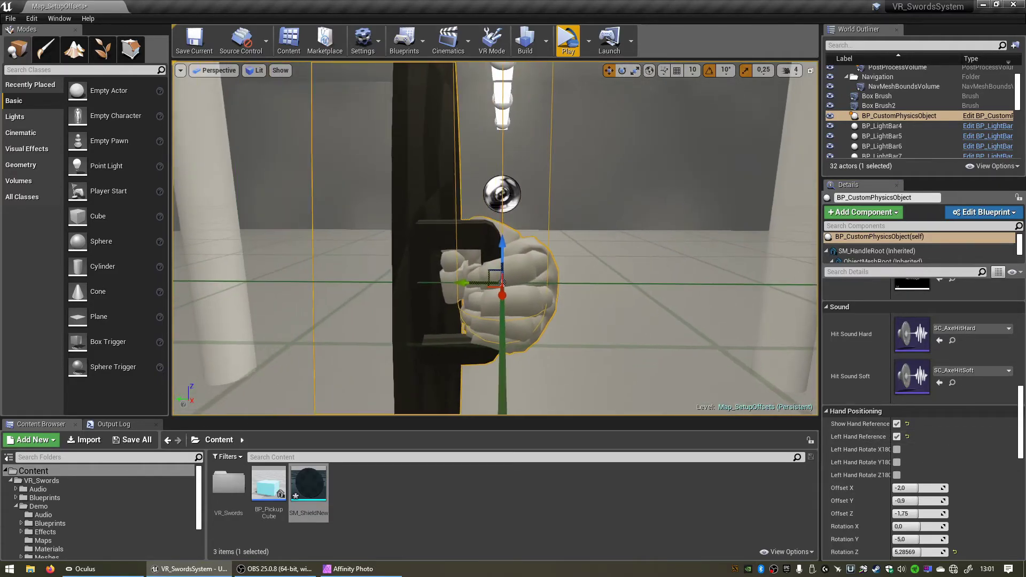
pyautogui.moveTo(593, 260); pyautogui.dragTo(593, 266, button='right')
pyautogui.click(897, 450)
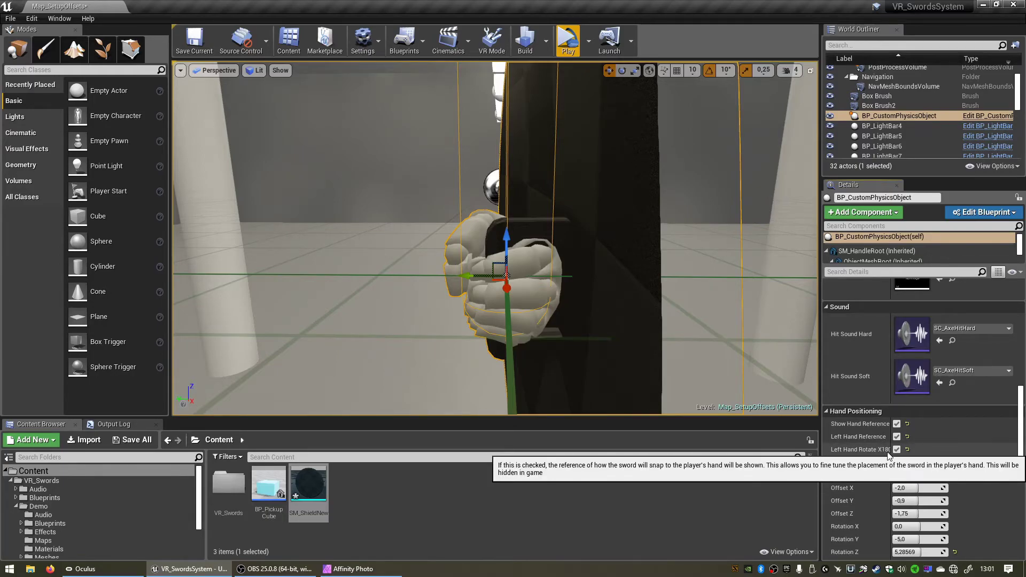
pyautogui.moveTo(547, 207); pyautogui.dragTo(524, 230, button='right')
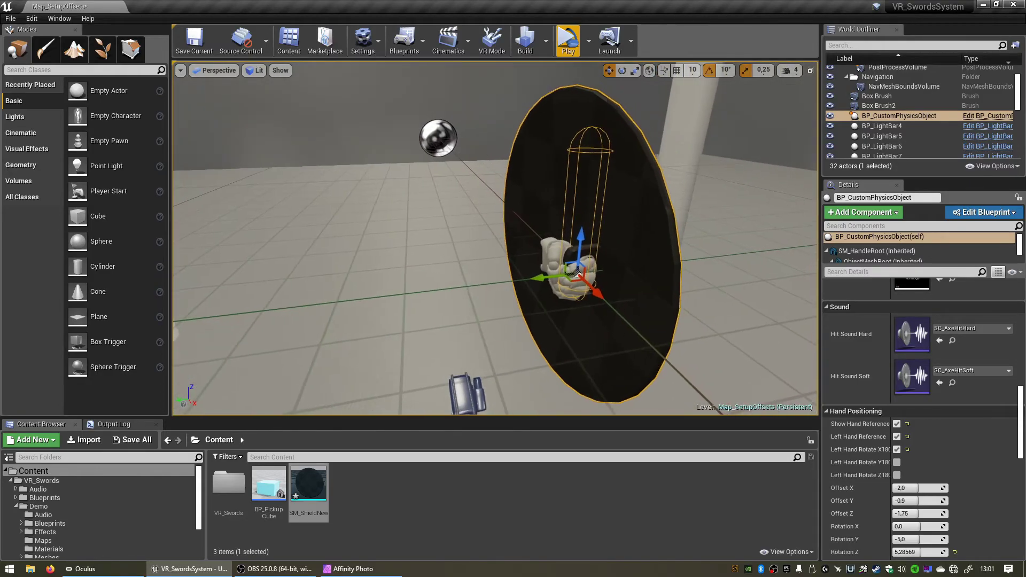
# Try Left Hand Rotate Y180 in addition to X180, and swap Y180 for Z180 to compare the left-hand grip
pyautogui.click(897, 463)
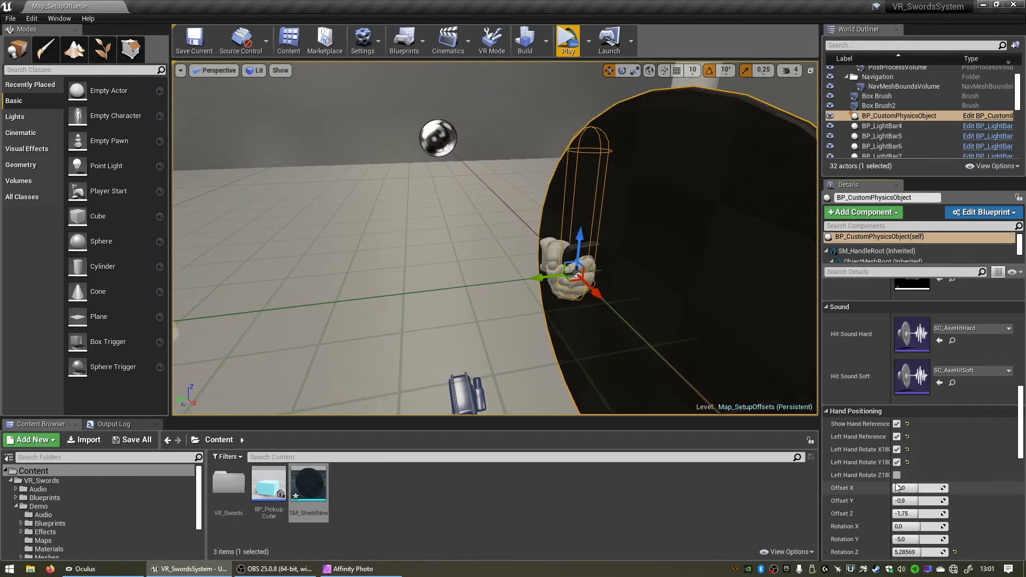
pyautogui.moveTo(650, 331); pyautogui.dragTo(497, 205, button='right')
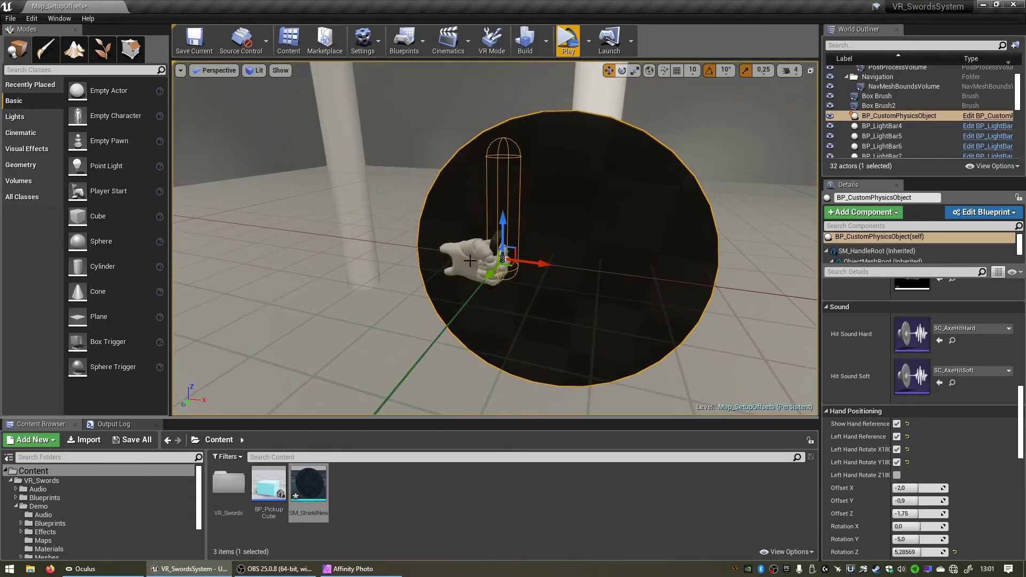
pyautogui.click(897, 463)
pyautogui.click(897, 475)
pyautogui.moveTo(738, 321); pyautogui.dragTo(625, 334, button='right')
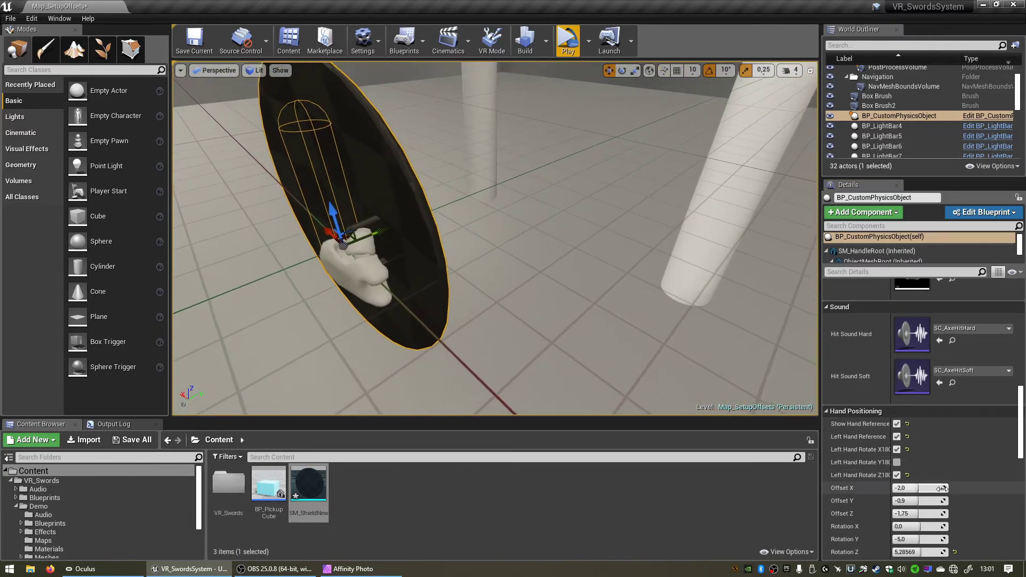
# Try combining Left Hand Rotate Y180 and Z180 with X180 turned off, and check the shield's orientation
pyautogui.click(897, 475)
pyautogui.click(898, 463)
pyautogui.click(897, 450)
pyautogui.click(900, 474)
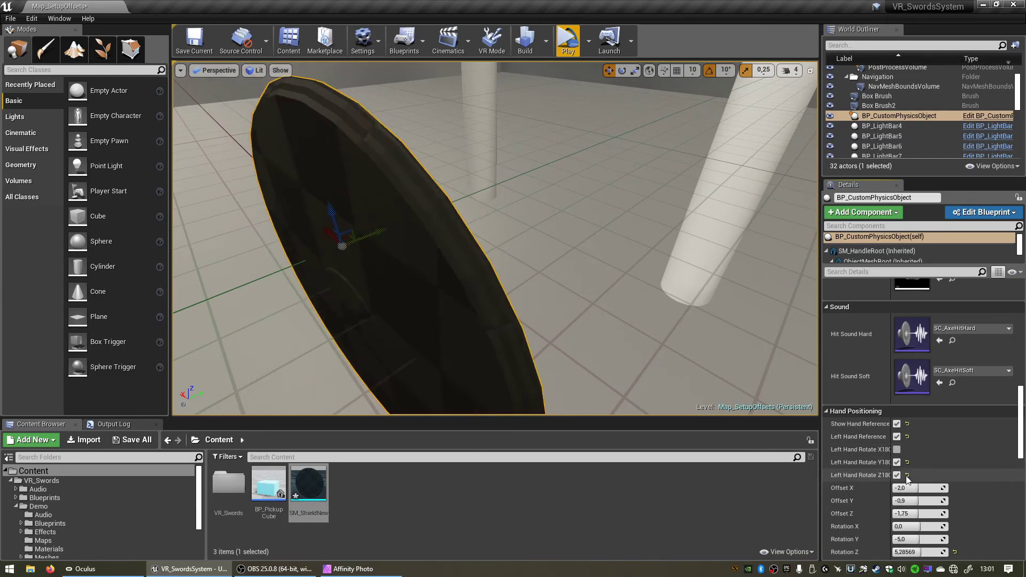
pyautogui.moveTo(737, 320); pyautogui.dragTo(550, 326, button='right')
# Turn off Left Hand Rotate Y180 and Z180 and re-enable X180 for the shield
pyautogui.click(899, 475)
pyautogui.click(900, 462)
pyautogui.click(899, 450)
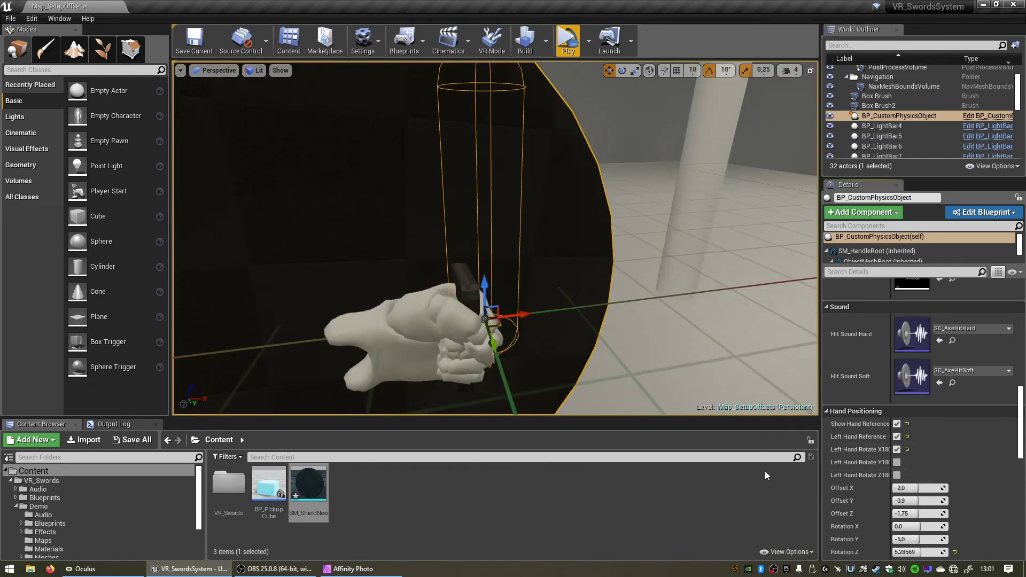
# Check the left-hand grip on the shield from behind, test it by playing the level in VR, and stop the preview
pyautogui.moveTo(613, 285); pyautogui.dragTo(481, 281, button='right')
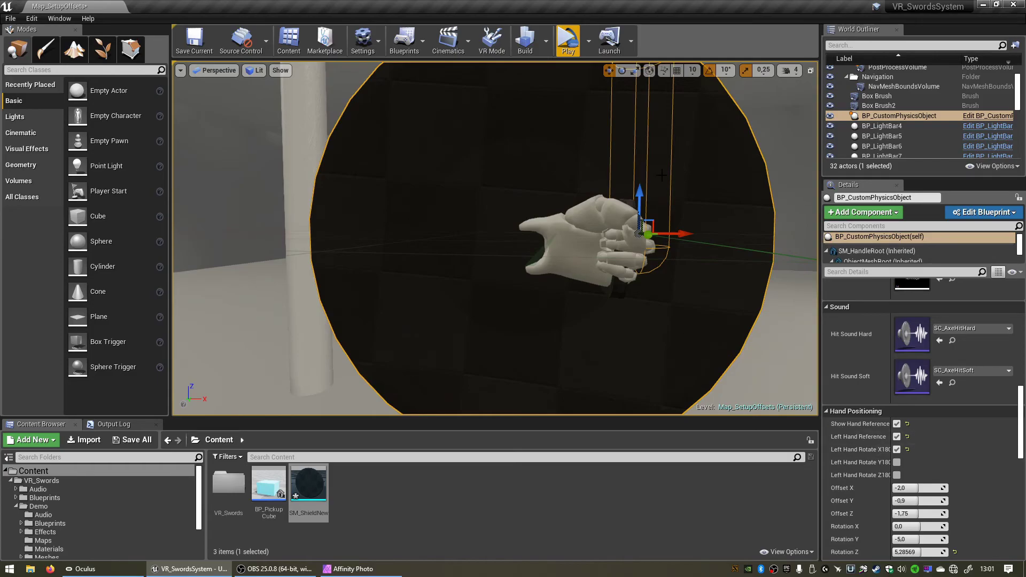
pyautogui.click(568, 41)
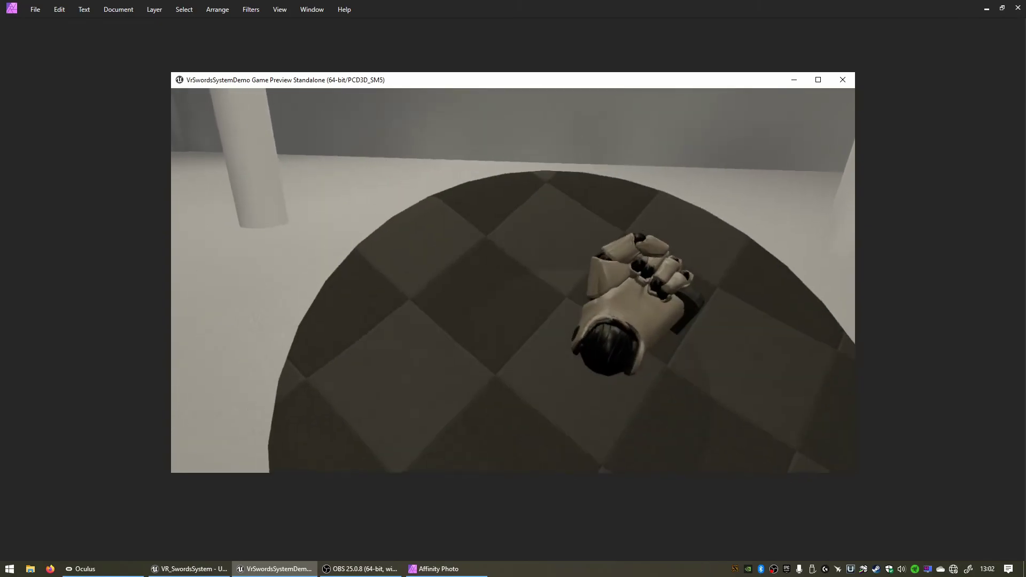
pyautogui.press('Escape')
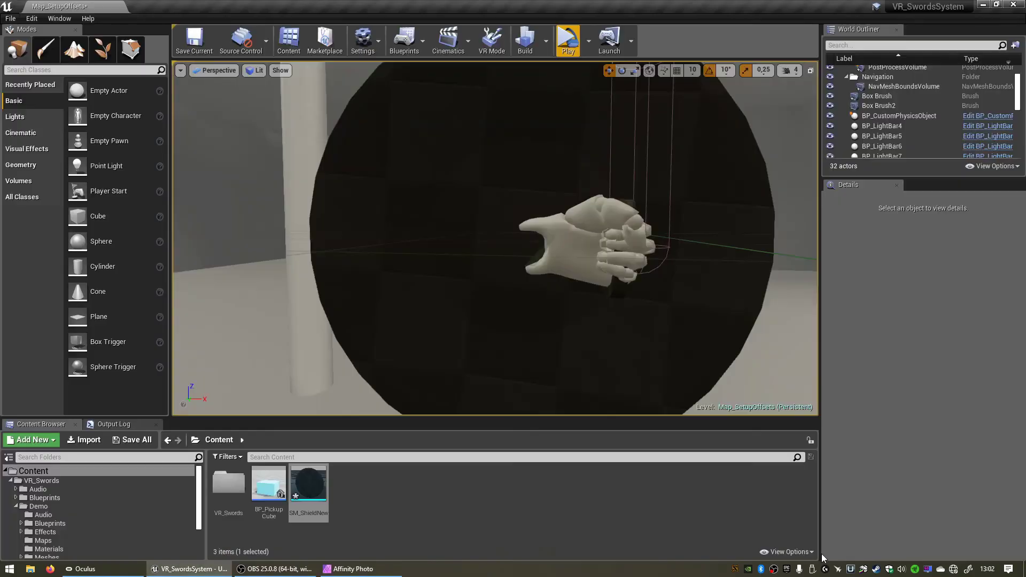